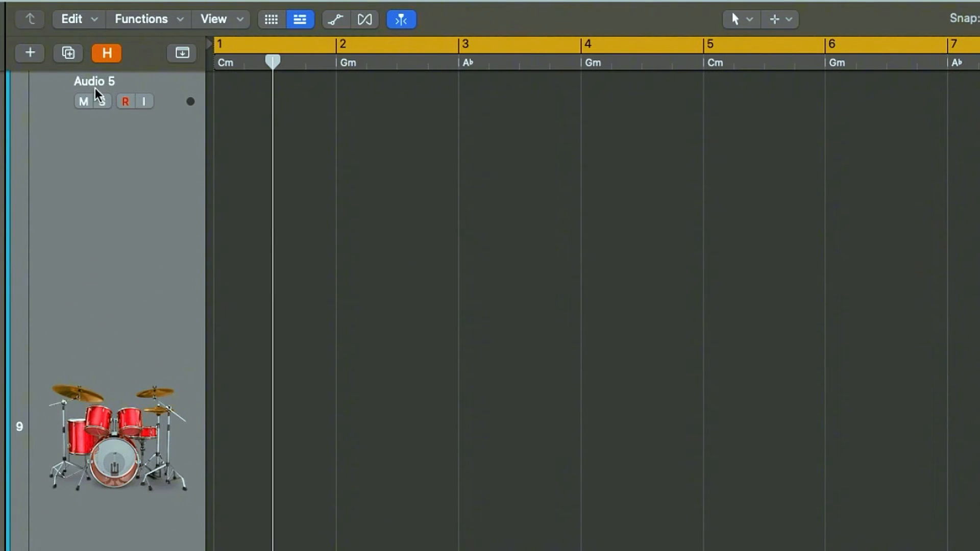
- Show the global tracks and enlarge the Signature track so its time and key rows separate
click(183, 53)
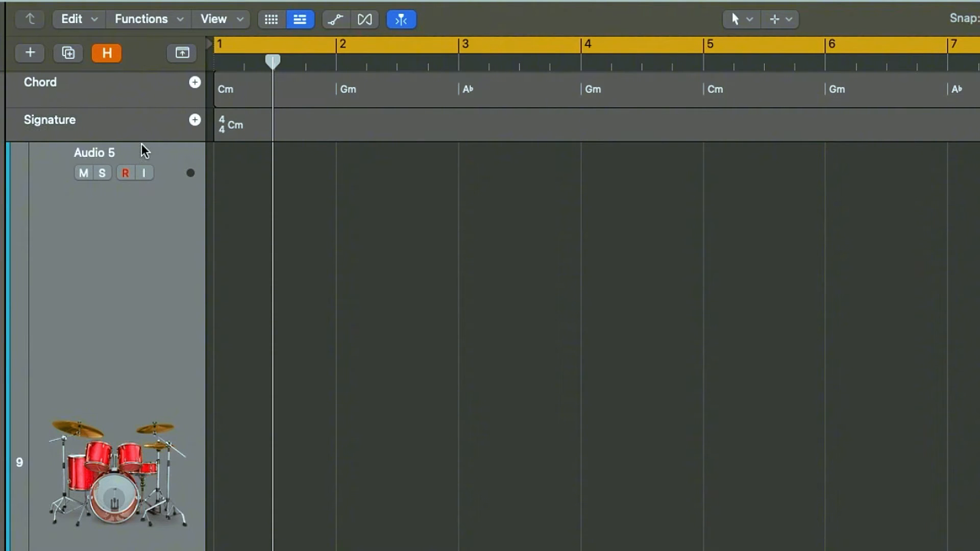
drag(142, 141, 146, 205)
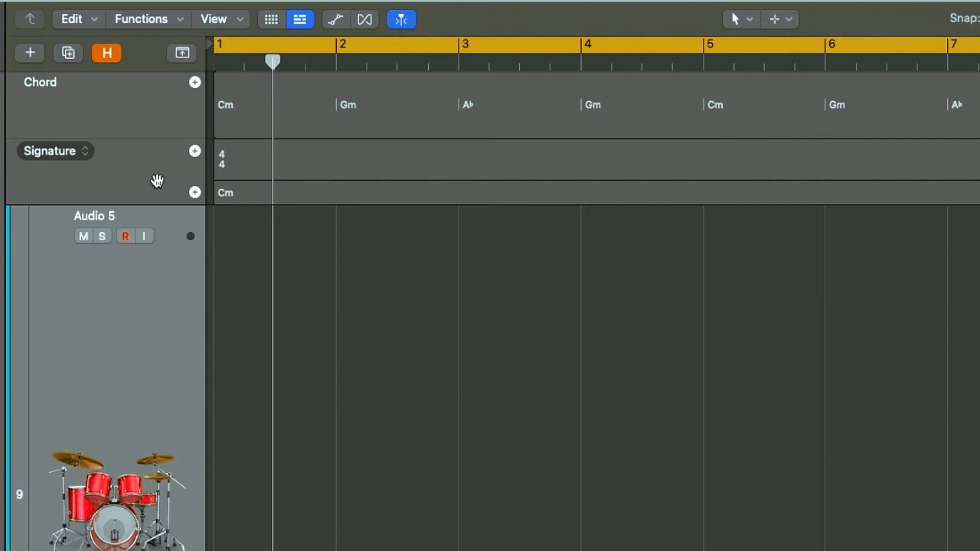
- Display the Tempo global track and hide it again
right_click(127, 171)
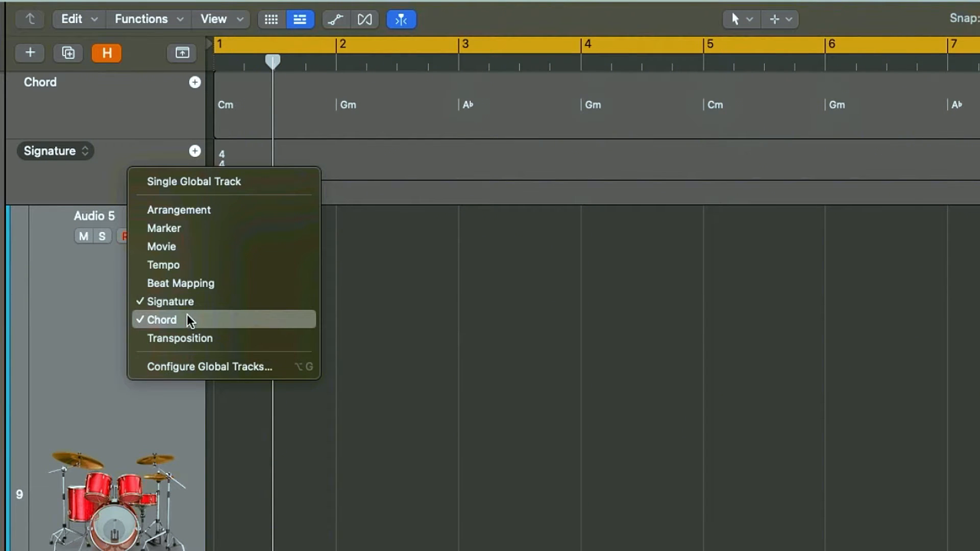
click(191, 269)
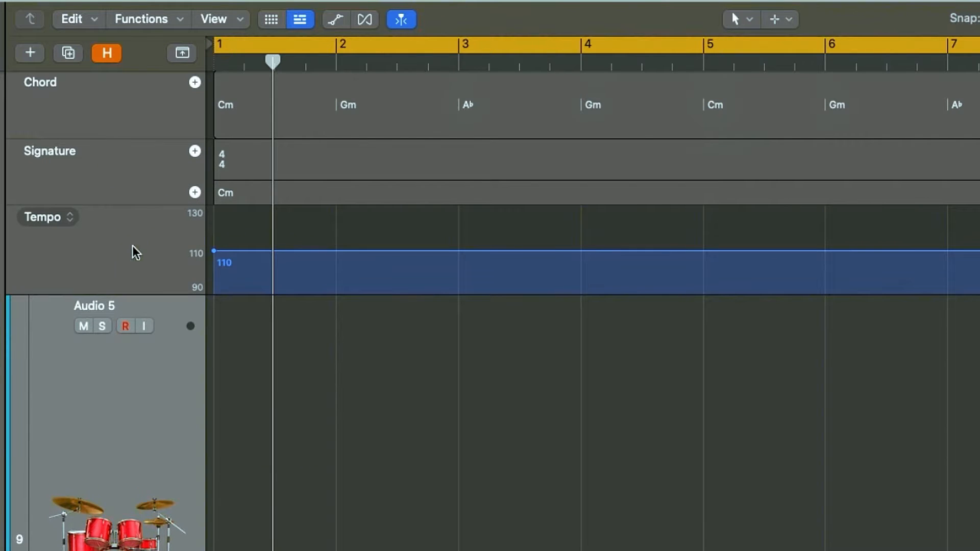
right_click(135, 252)
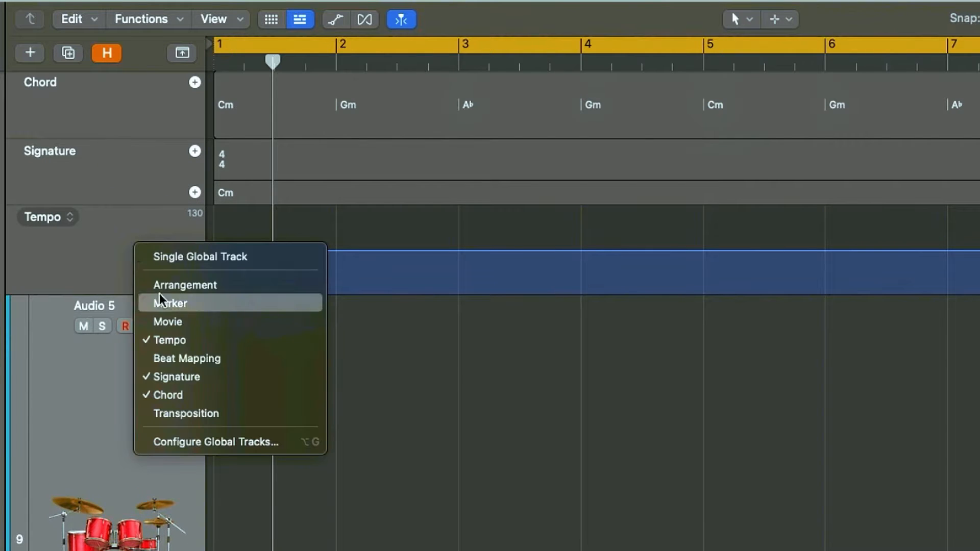
click(200, 341)
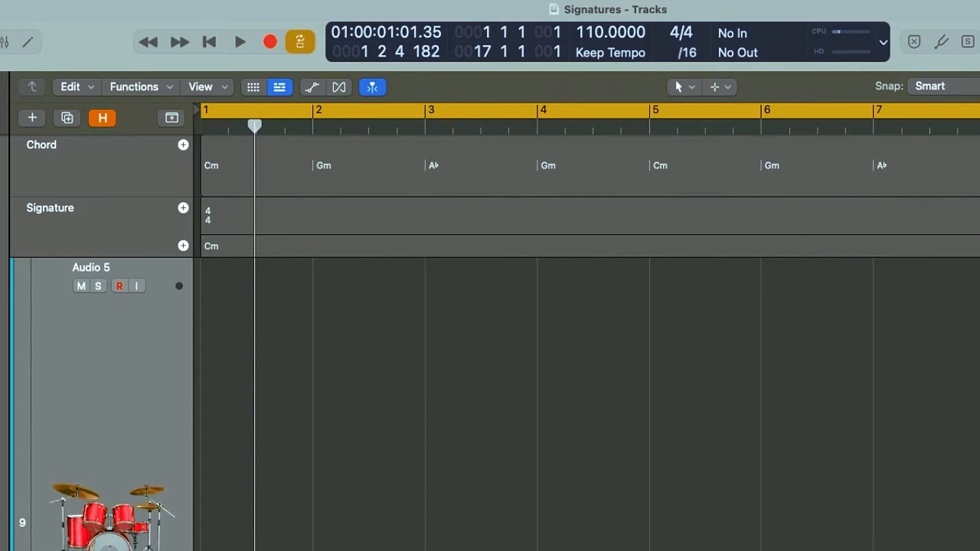
- Delete the 3/4 time signature at bar 9 from the Signature track
scroll(587, 327, down, 5)
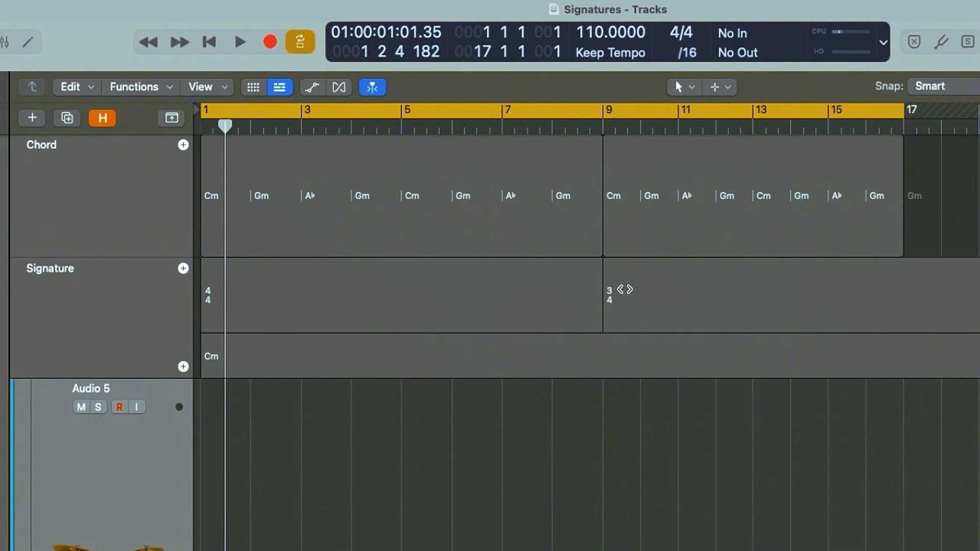
click(662, 294)
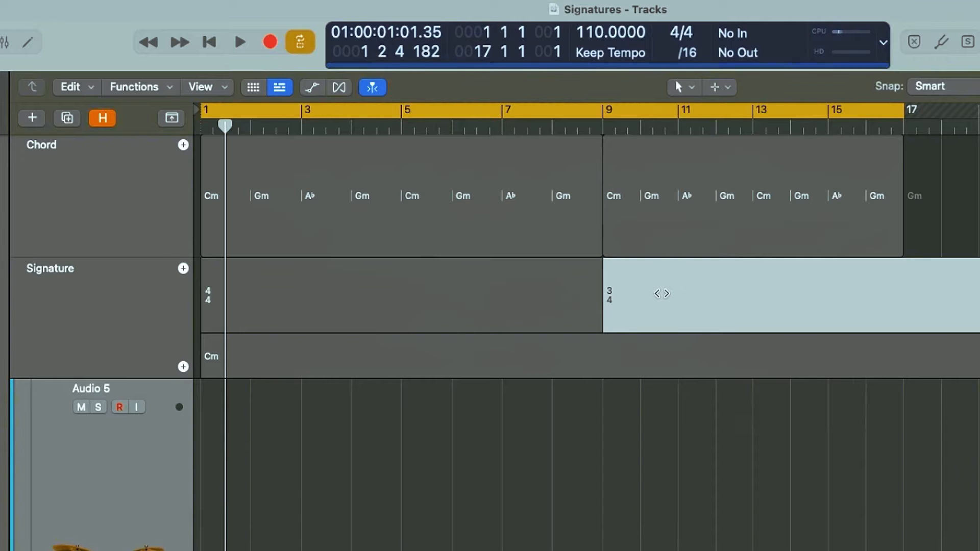
key(Delete)
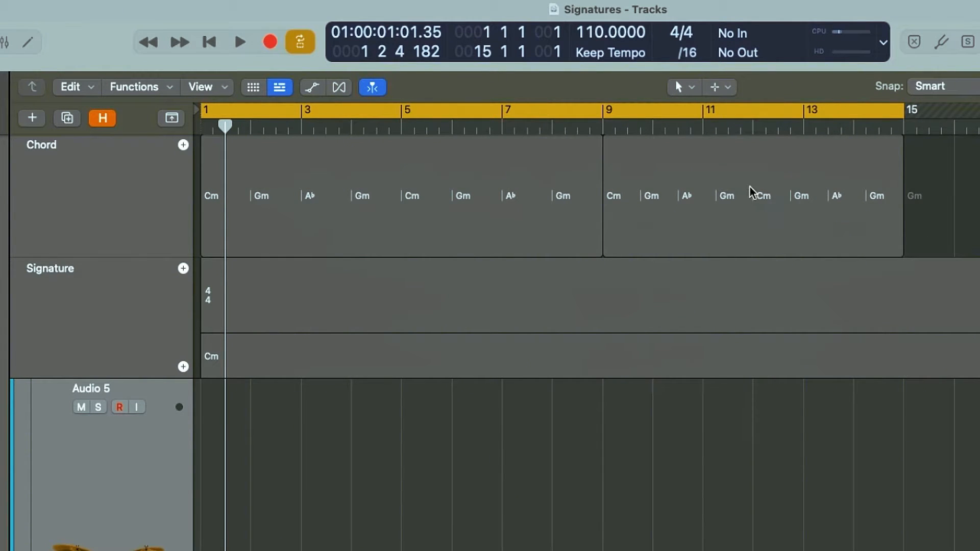
- Replace the second chord region with a copy of the first eight-bar chord region, placed at bar 9
click(743, 176)
key(Delete)
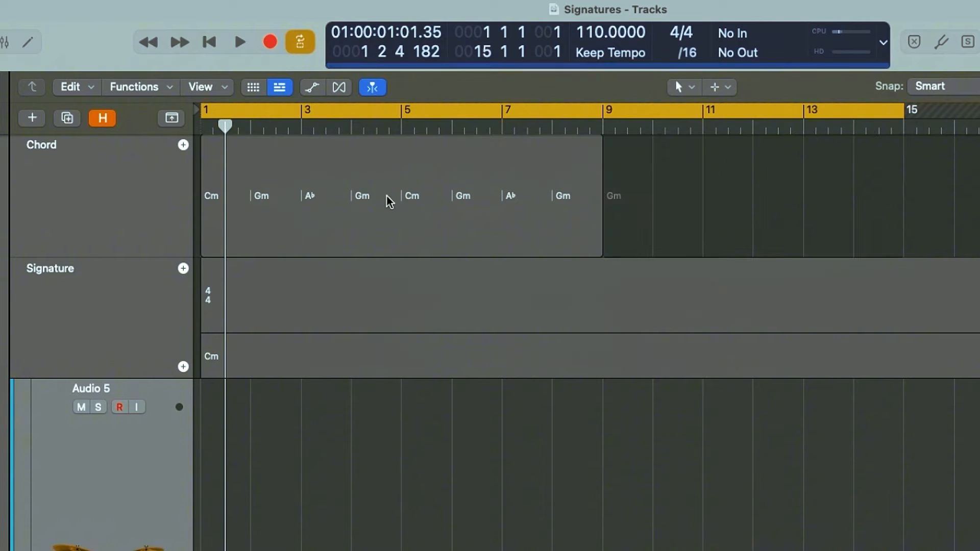
click(390, 202)
mouse_move(390, 201)
mouse_down()
mouse_move(732, 155)
mouse_move(808, 160)
mouse_move(757, 154)
mouse_up()
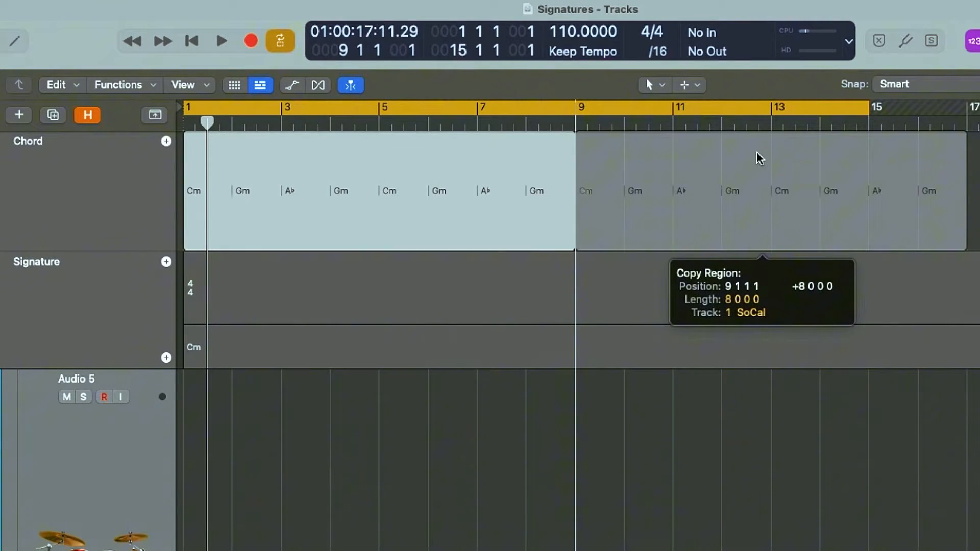
- Place the playhead at bar 9 and create a time signature there with 3 beats and note value 4
drag(574, 125, 606, 125)
click(555, 290)
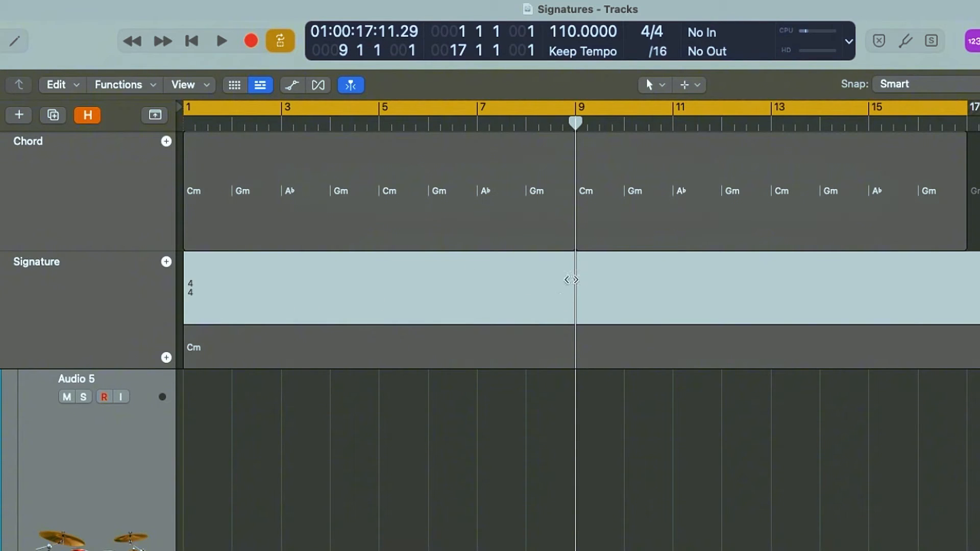
right_click(585, 285)
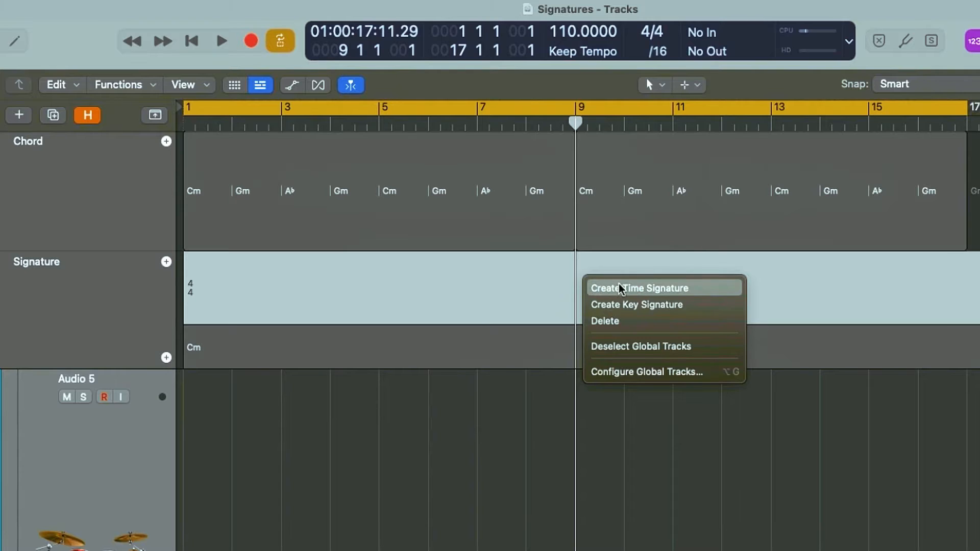
click(697, 295)
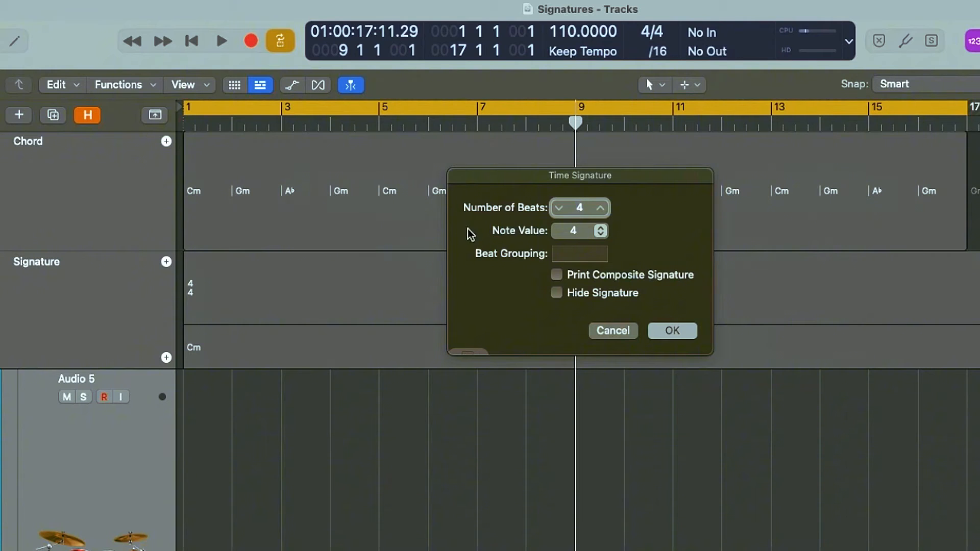
click(600, 231)
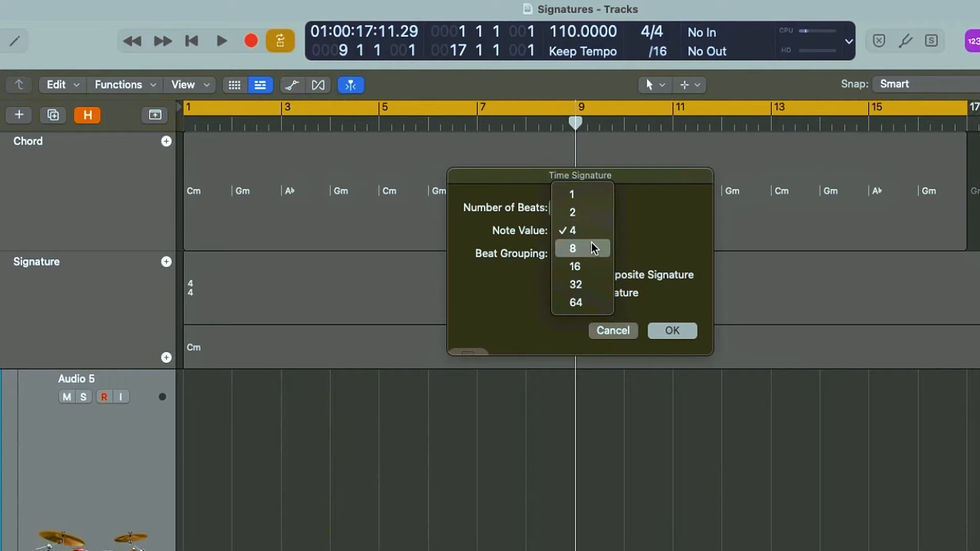
click(666, 202)
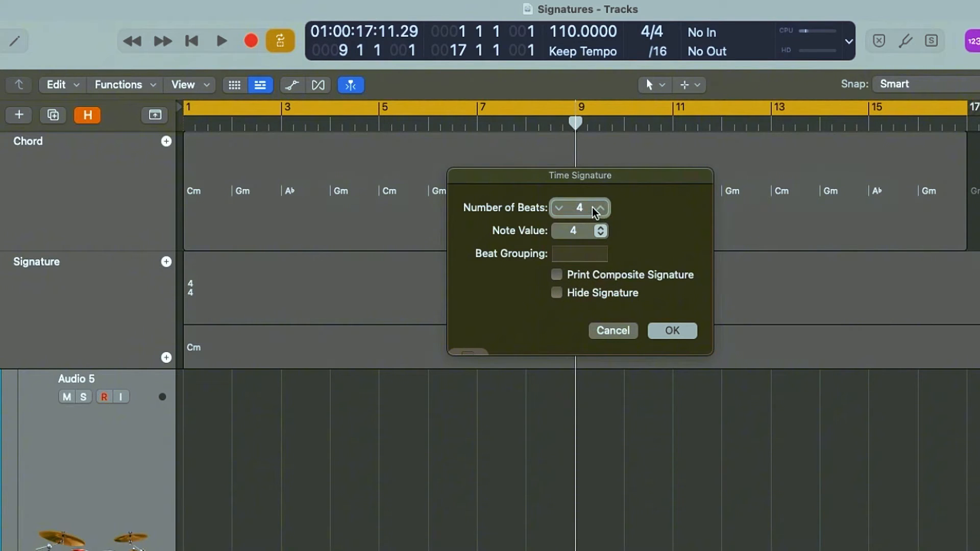
click(559, 210)
click(673, 332)
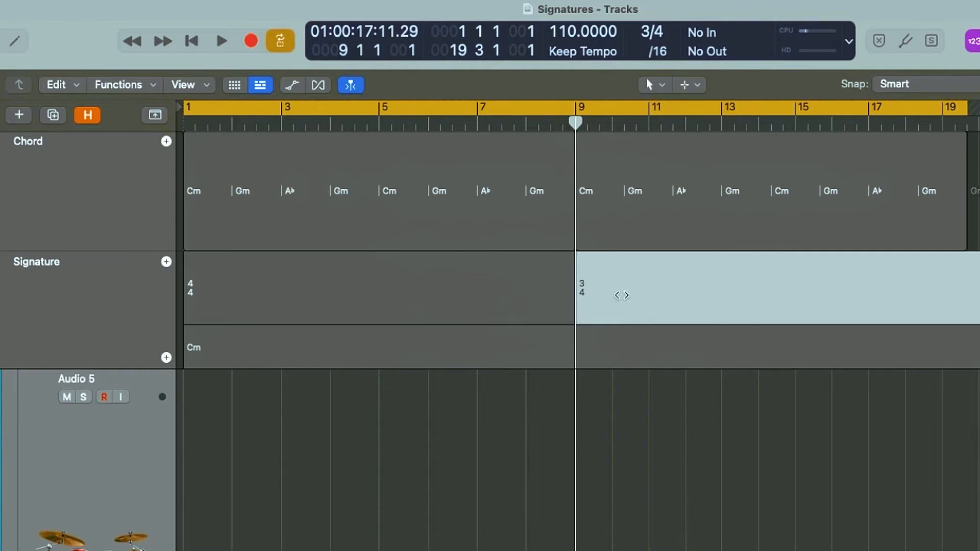
- Compare the 4/4 and 3/4 sections of the Signature track with the chord regions above them
click(306, 289)
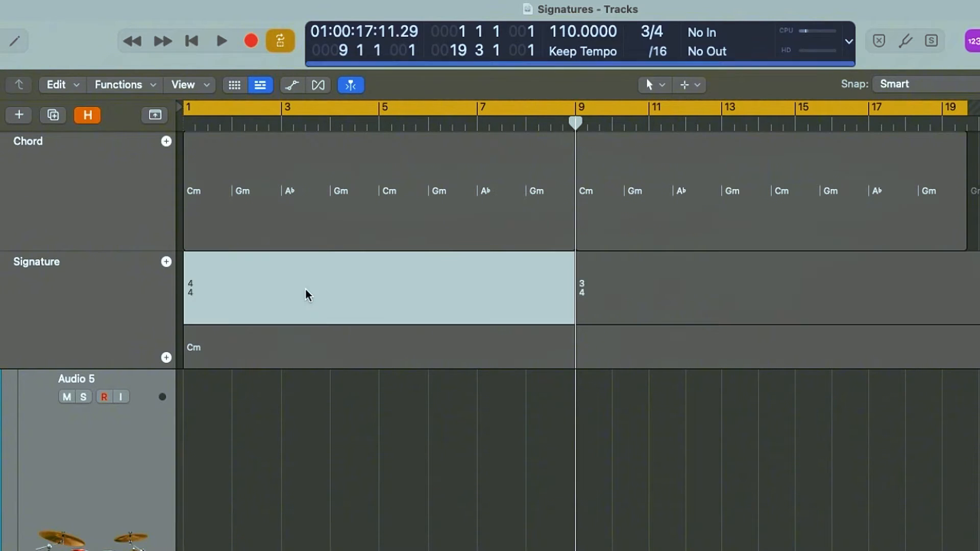
click(624, 287)
click(685, 194)
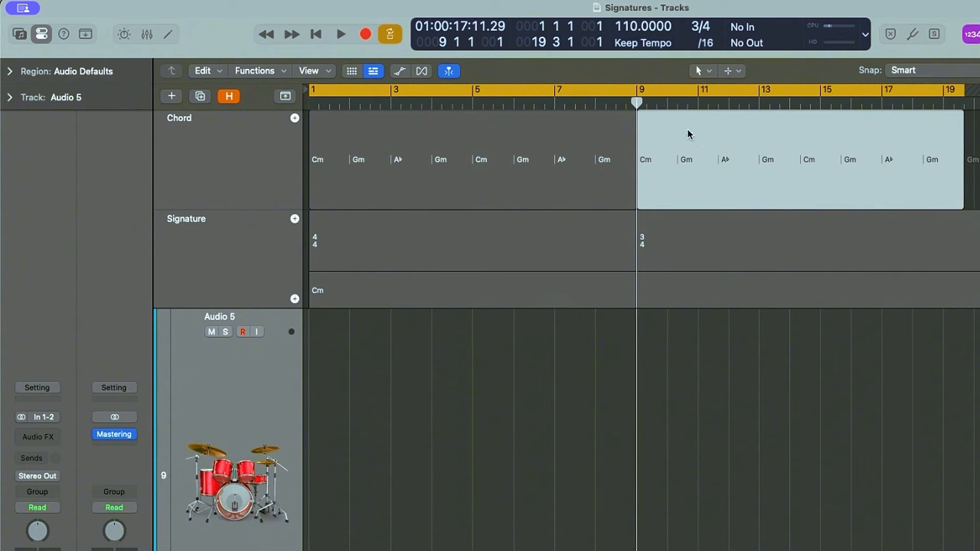
click(371, 163)
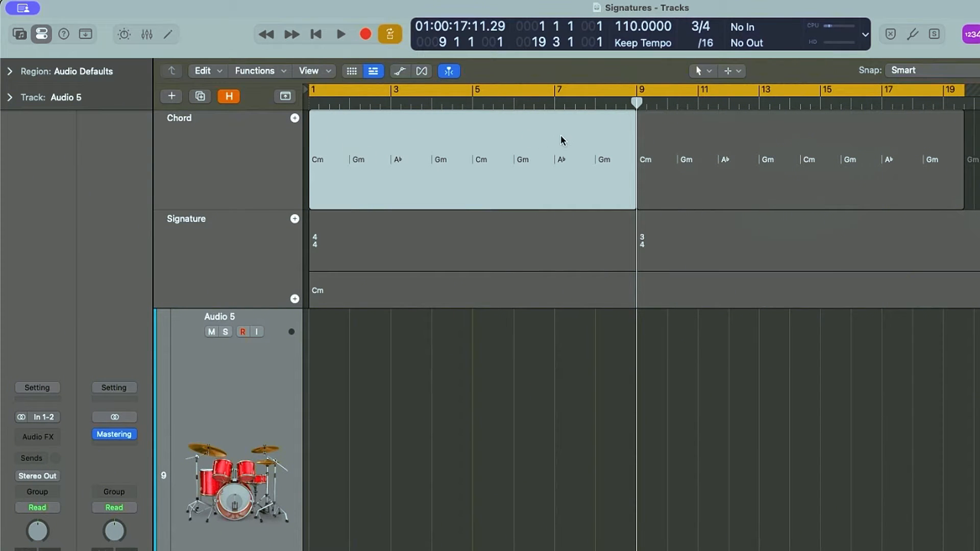
click(648, 138)
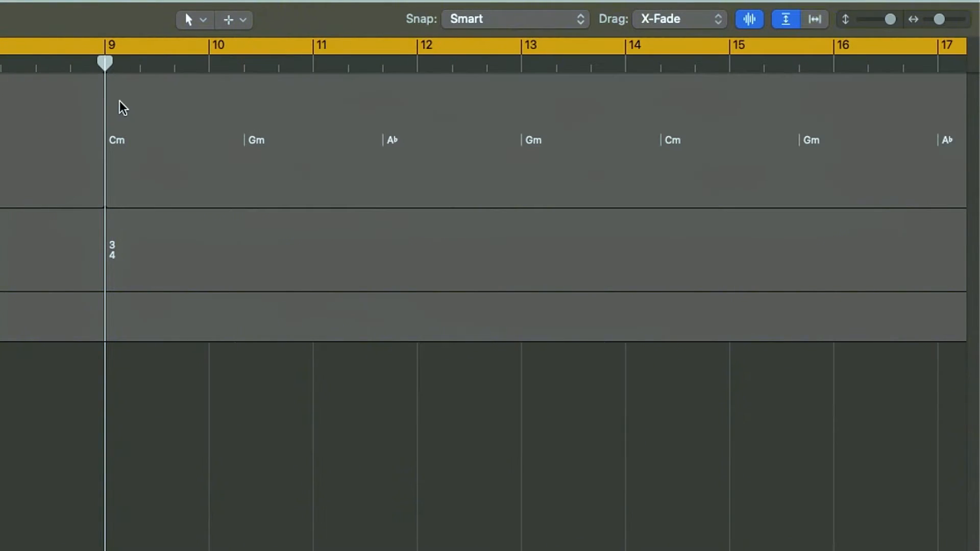
- Move the playhead to bar 10 and shift the first Gm chord of the 3/4 section to start there
key(period)
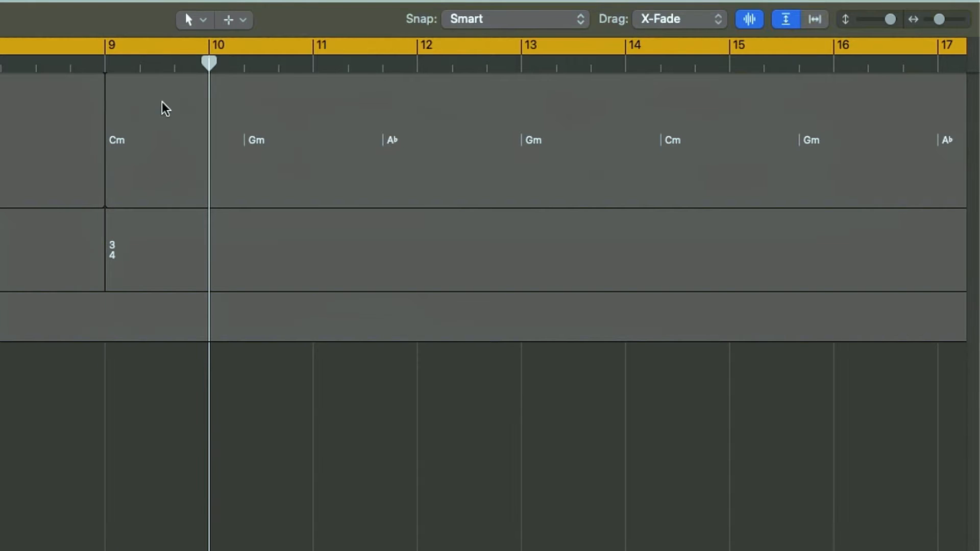
click(246, 143)
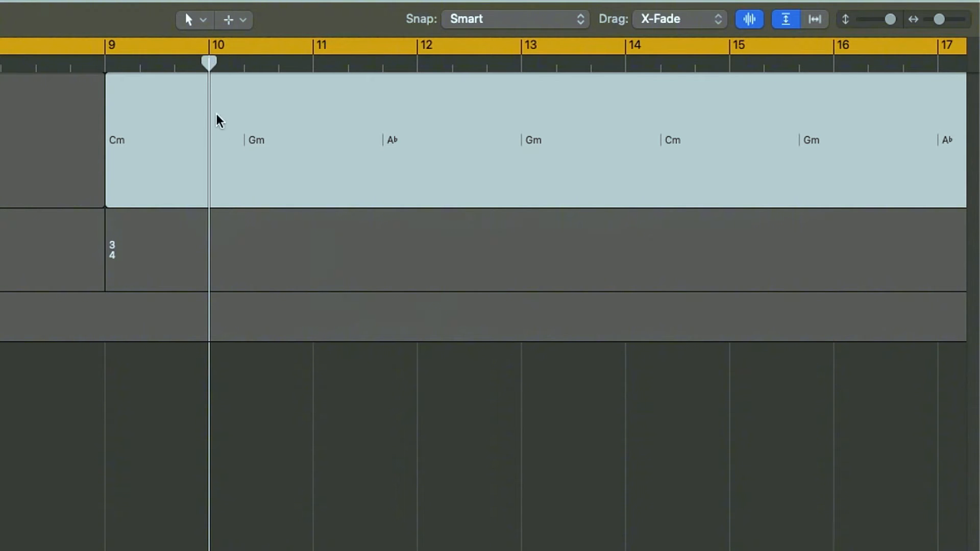
click(258, 133)
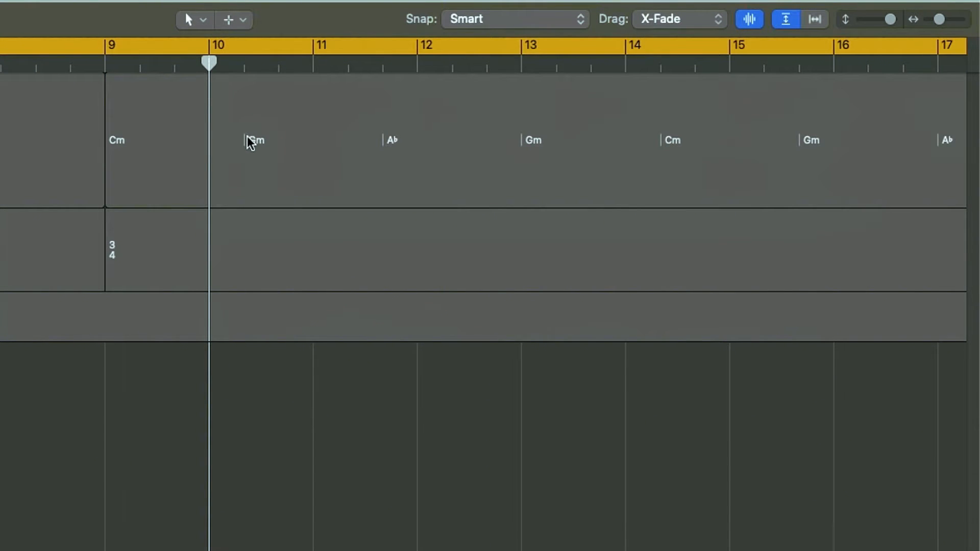
click(248, 140)
drag(242, 141, 210, 141)
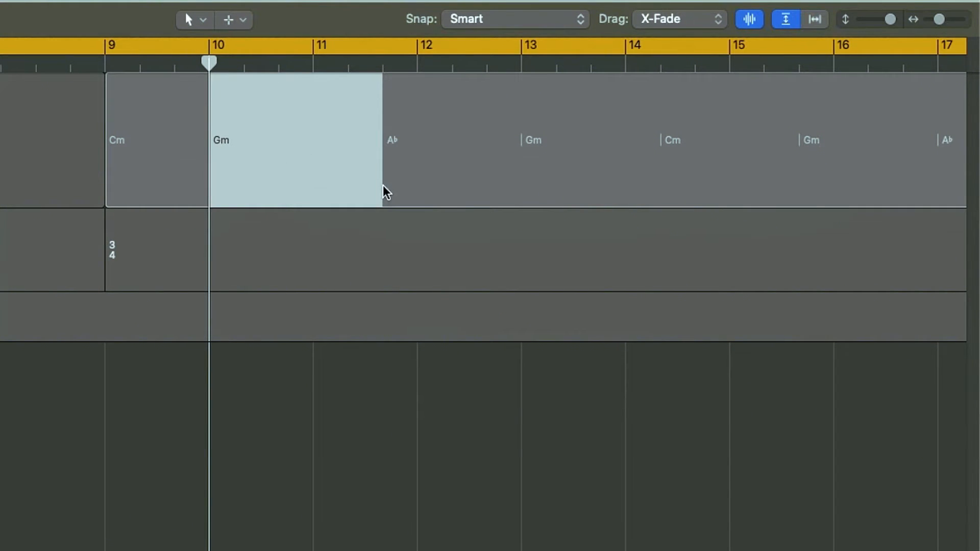
- Align the remaining A♭, Gm, Cm, Gm, A♭ and Gm chords to bars 11 through 16 and end the chord region at bar 17
drag(383, 197, 313, 197)
drag(521, 196, 418, 194)
drag(658, 189, 524, 190)
drag(799, 197, 626, 200)
drag(938, 194, 730, 194)
scroll(369, 189, right, 5)
drag(661, 196, 420, 201)
drag(798, 194, 545, 184)
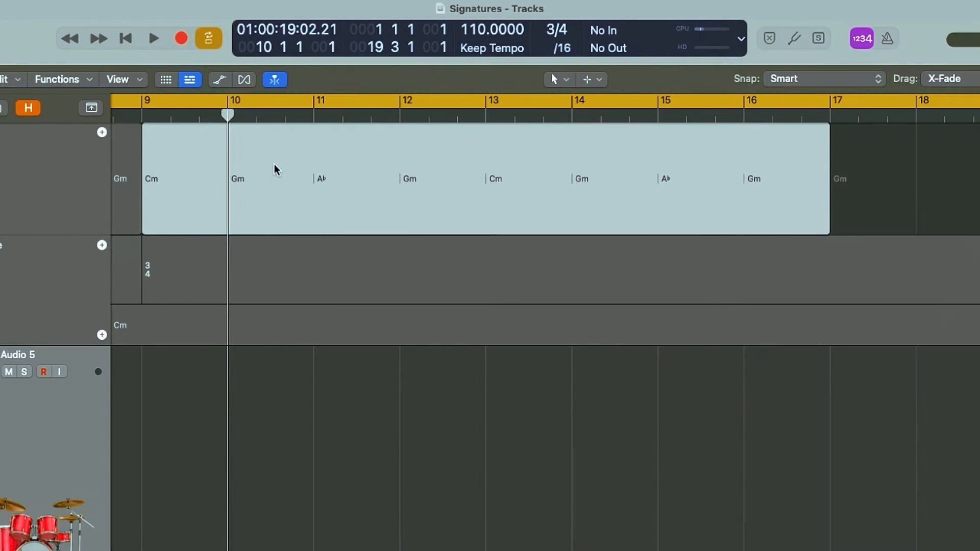
- Return the playhead to the beginning of the project
drag(275, 164, 274, 164)
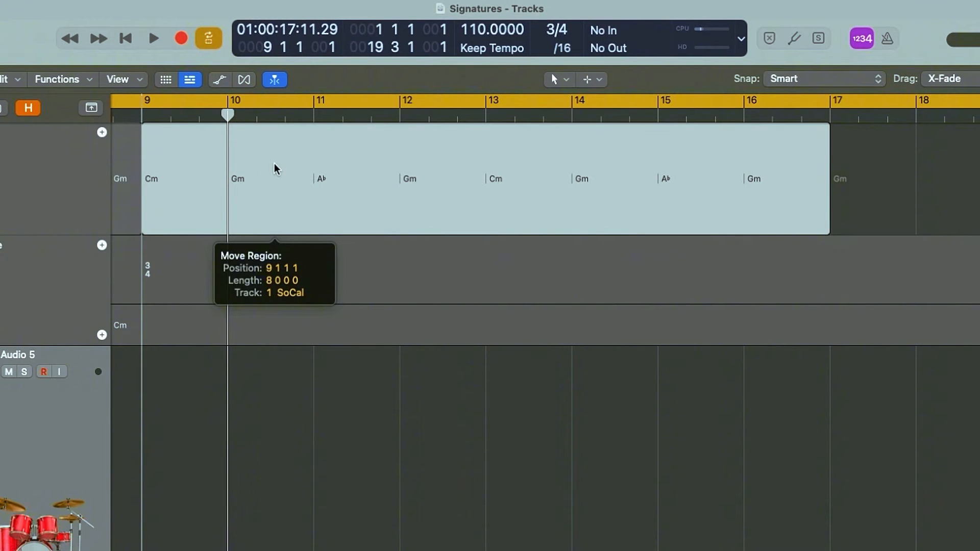
drag(274, 168, 274, 168)
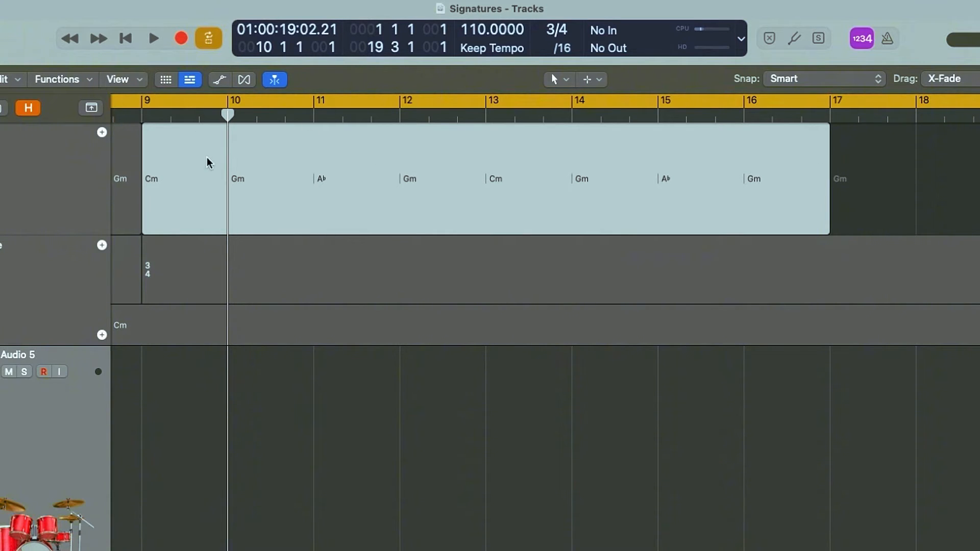
key(Return)
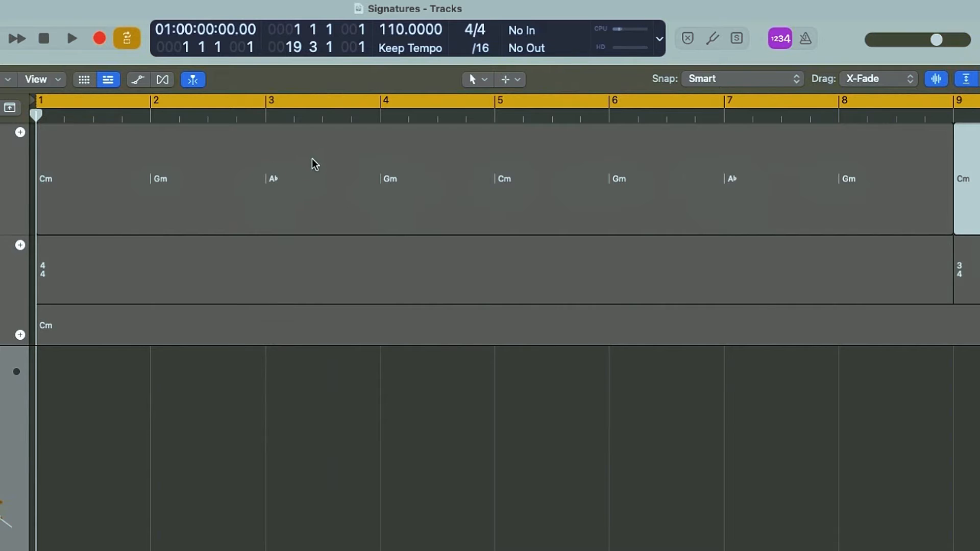
drag(315, 164, 313, 157)
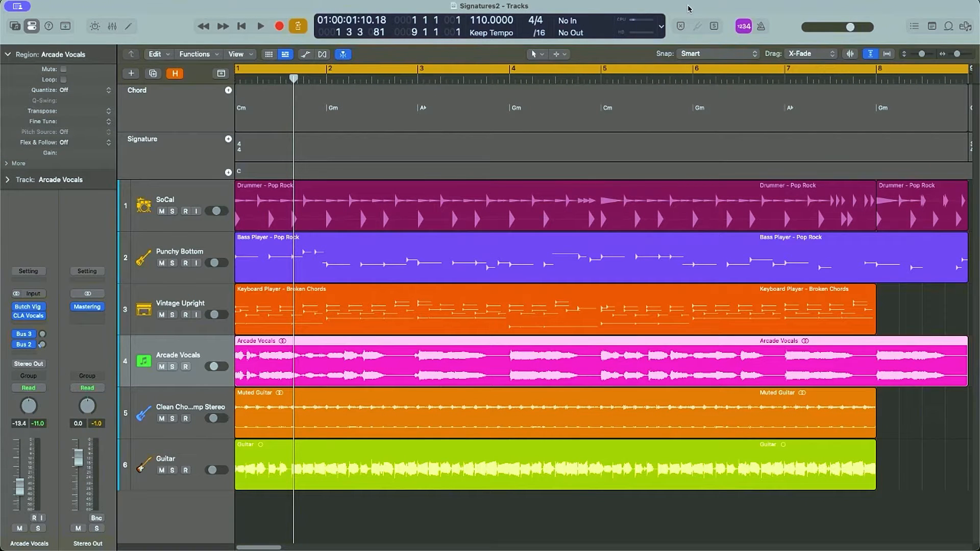
- Go through the tracks one by one from SoCal to Guitar to review the Signatures2 arrangement
click(209, 194)
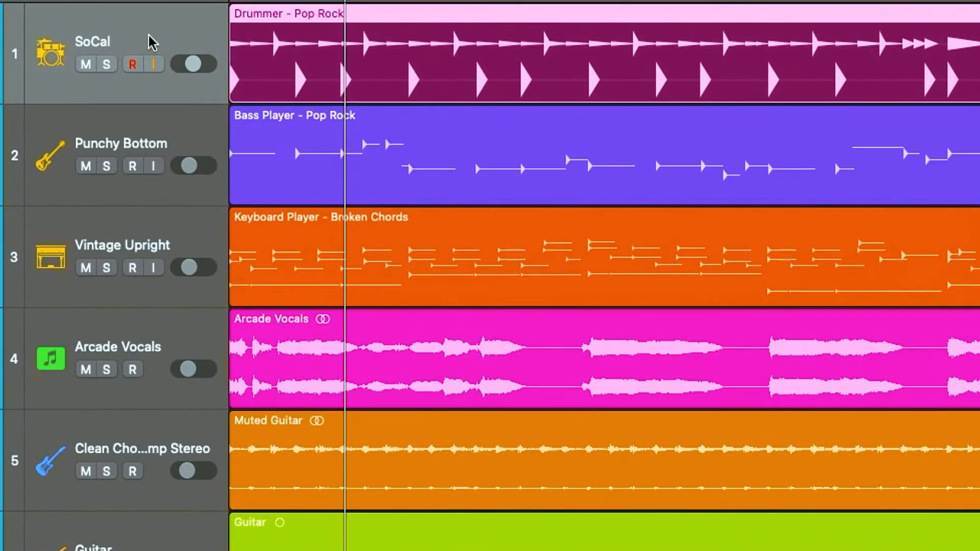
click(142, 131)
click(143, 238)
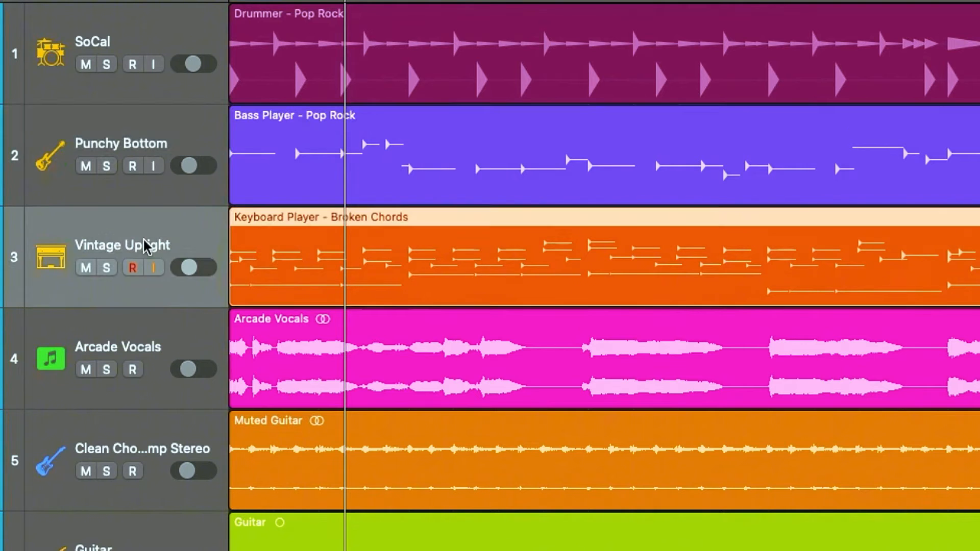
click(135, 338)
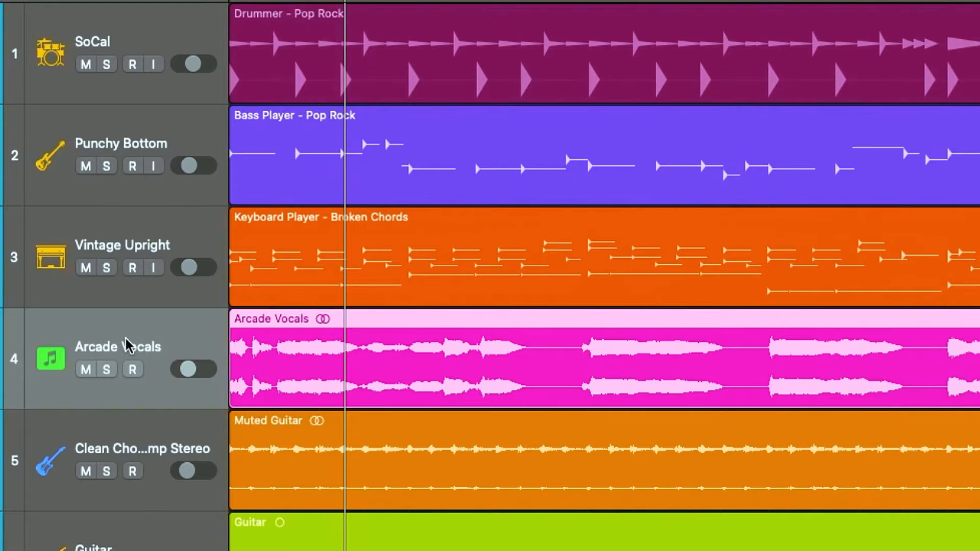
click(122, 434)
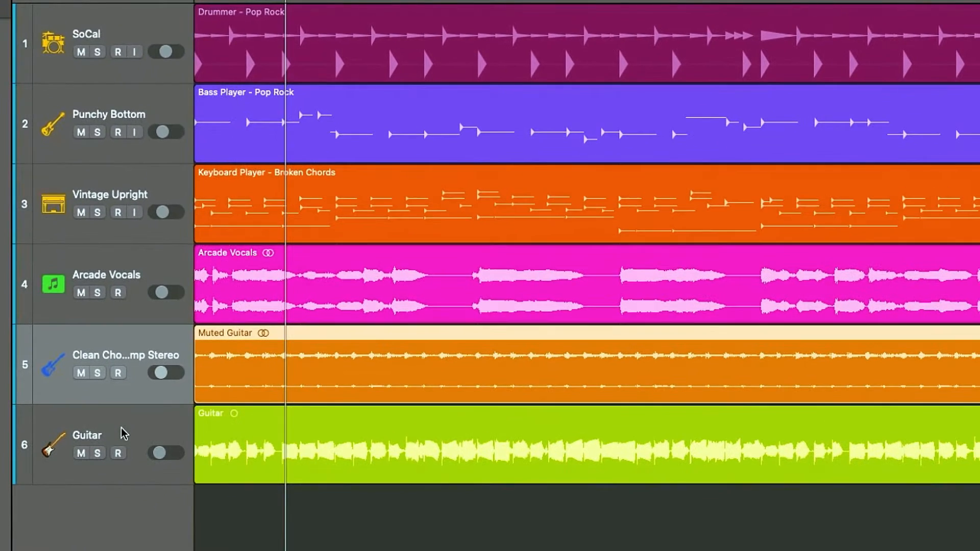
click(140, 549)
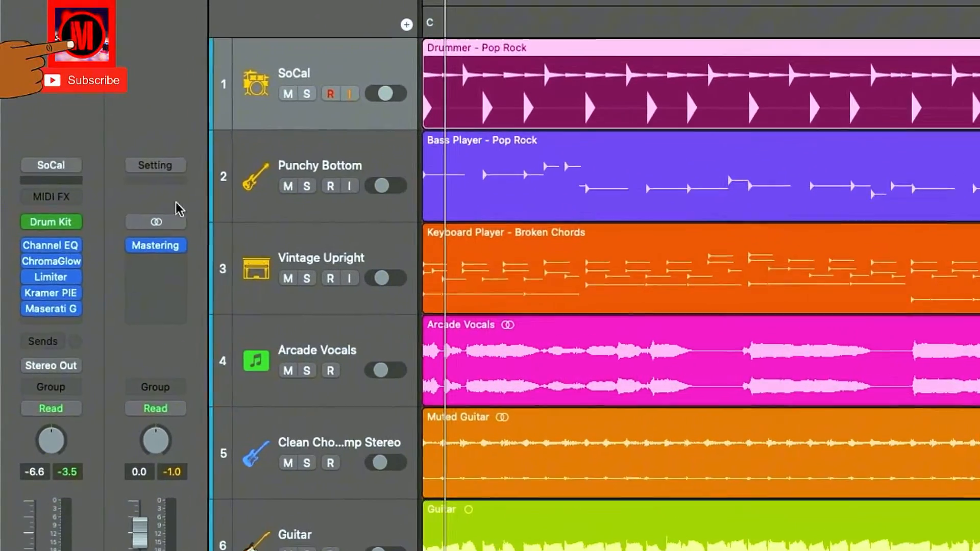
- Inspect the Kramer PIE and Maserati GRP plug-ins on the SoCal track and close their windows
mouse_move(52, 297)
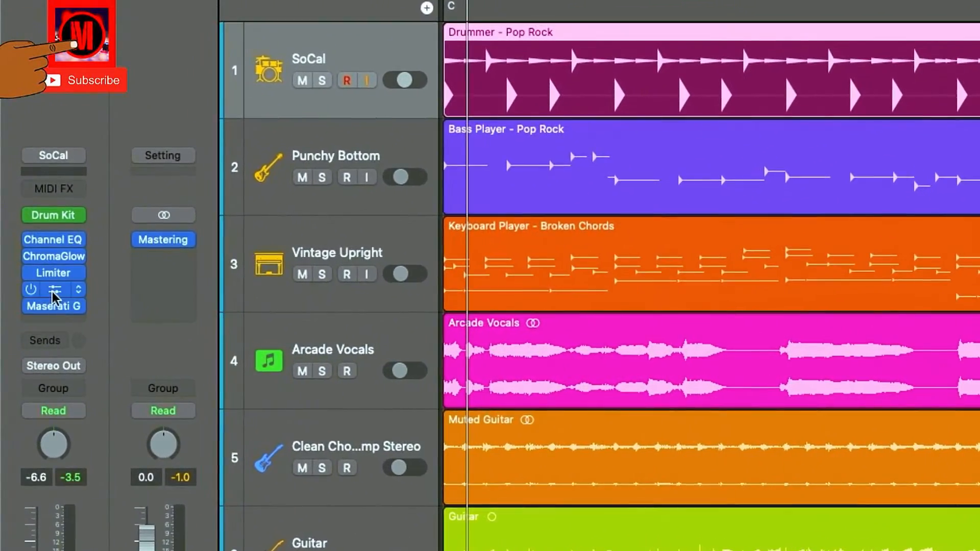
click(53, 290)
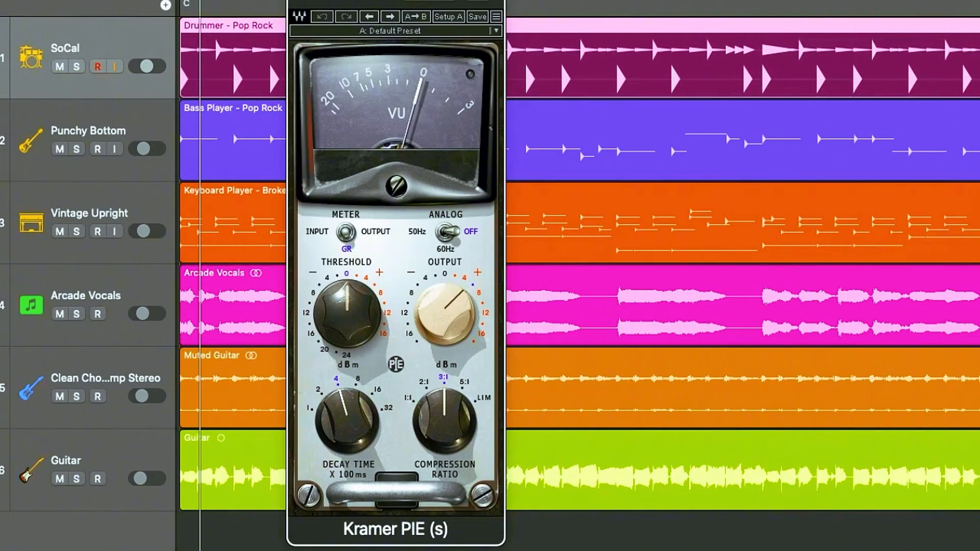
key(super+w)
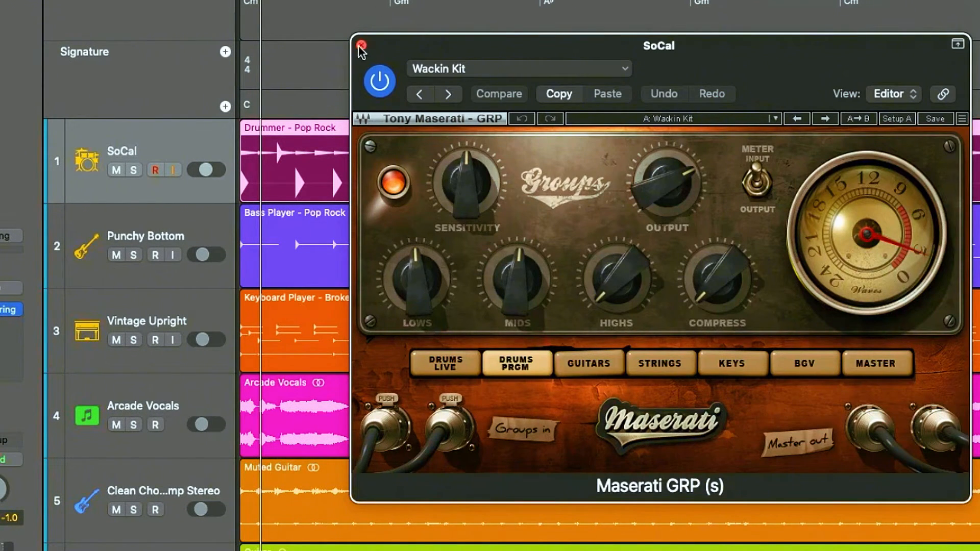
click(361, 46)
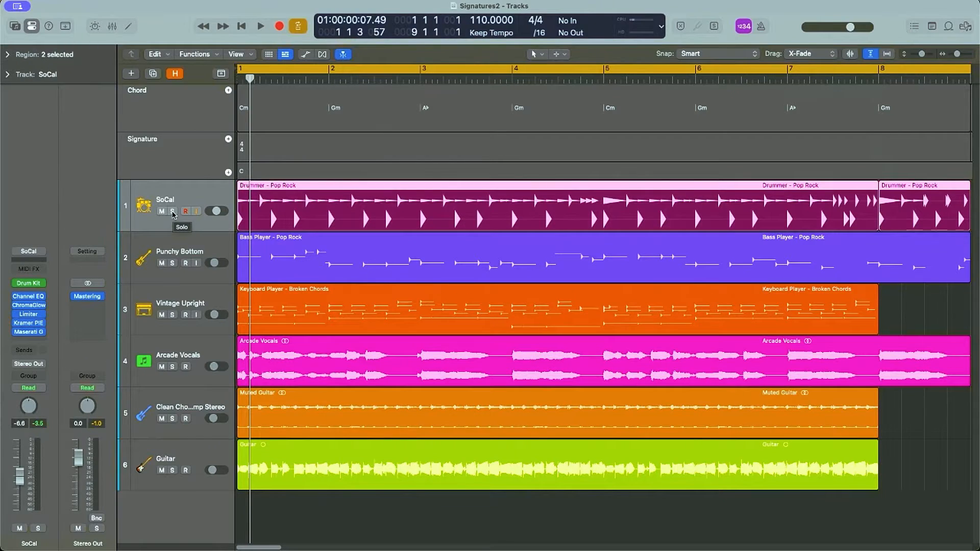
- Solo the SoCal track and listen to the drums with the Kramer PIE and Maserati GRP plug-ins
click(173, 212)
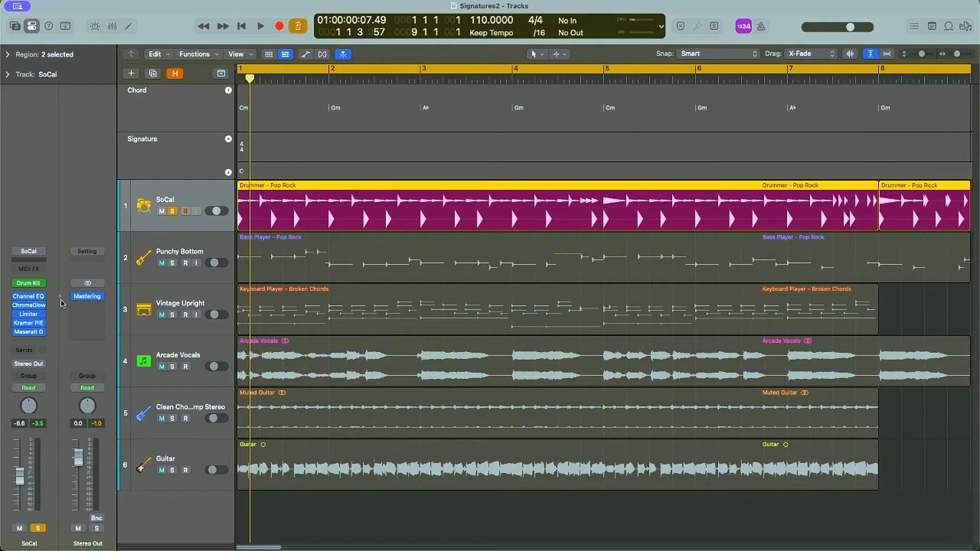
key(space)
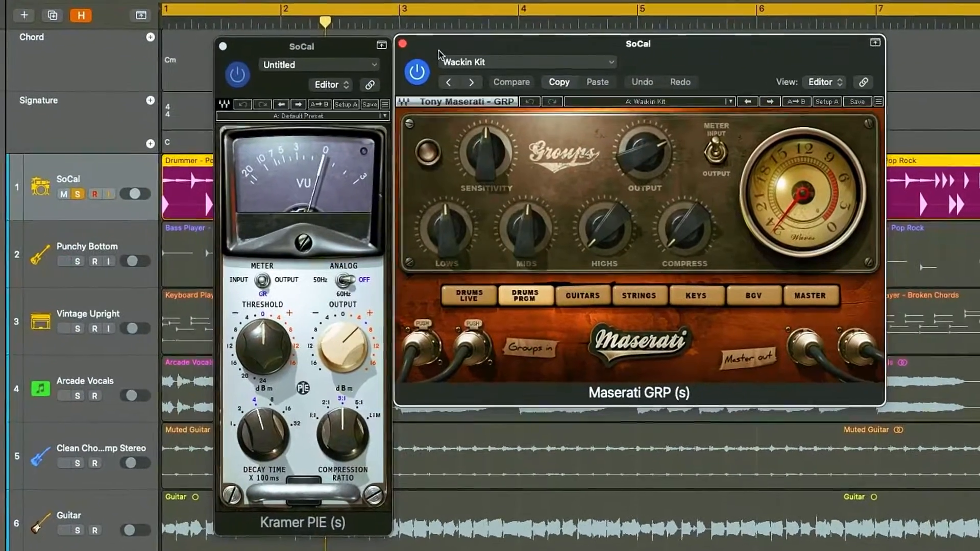
key(space)
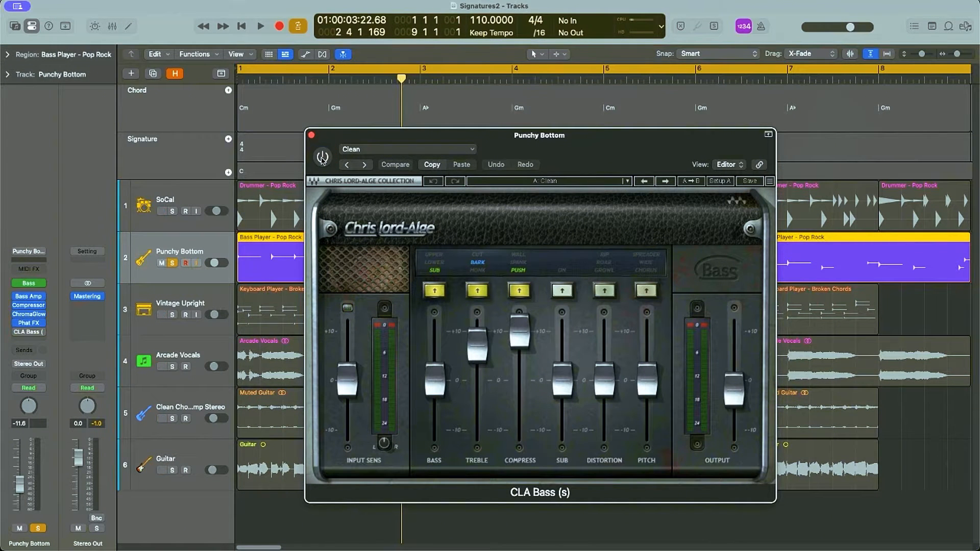
- Listen to the soloed Punchy Bottom track with the CLA Bass plug-in bypassed and again with it enabled
key(space)
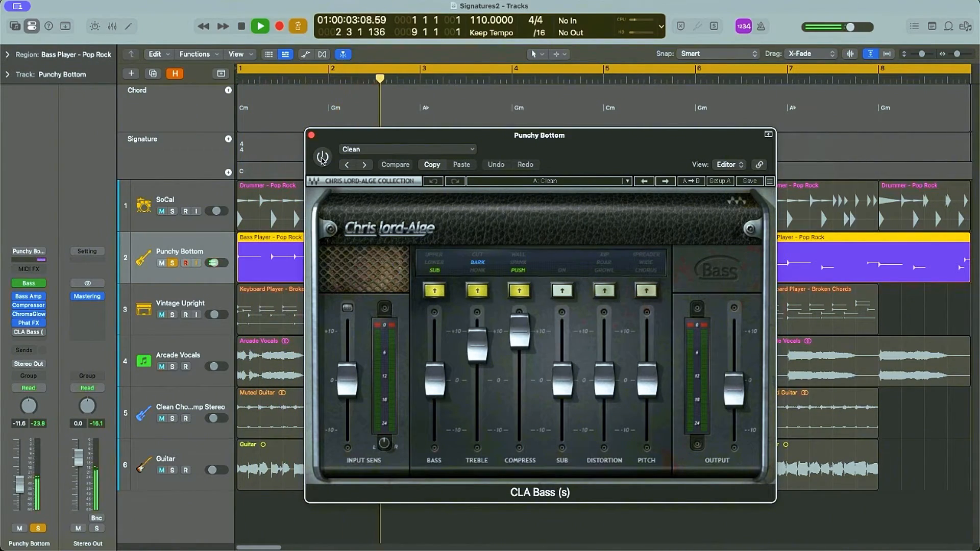
key(space)
click(322, 158)
key(space)
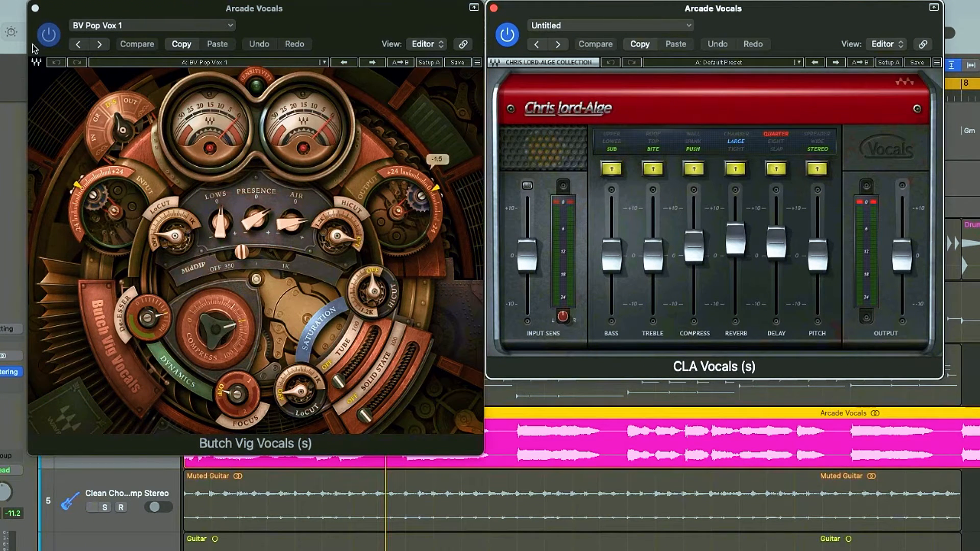
- Compare the Arcade Vocals sound by bypassing and re-enabling its Butch Vig Vocals and CLA Vocals plug-ins
click(49, 34)
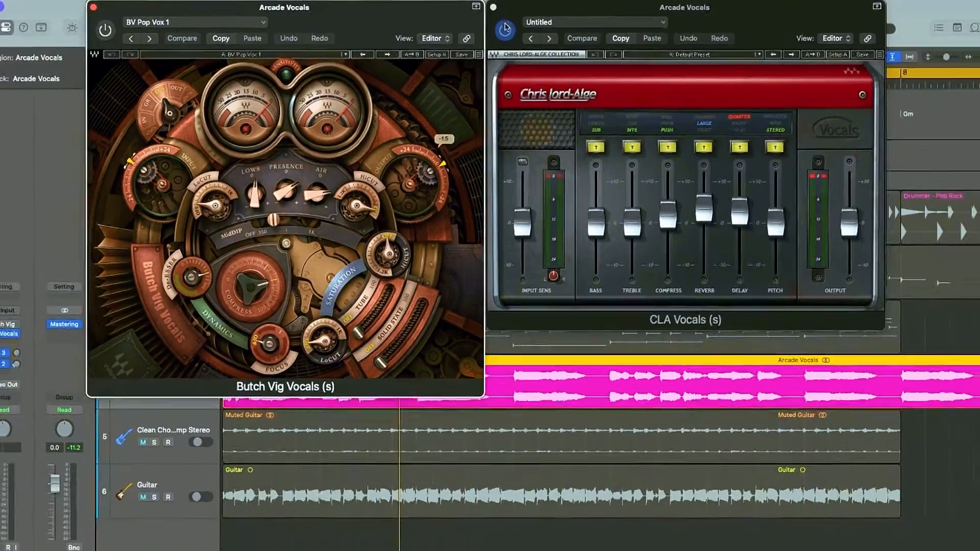
click(507, 34)
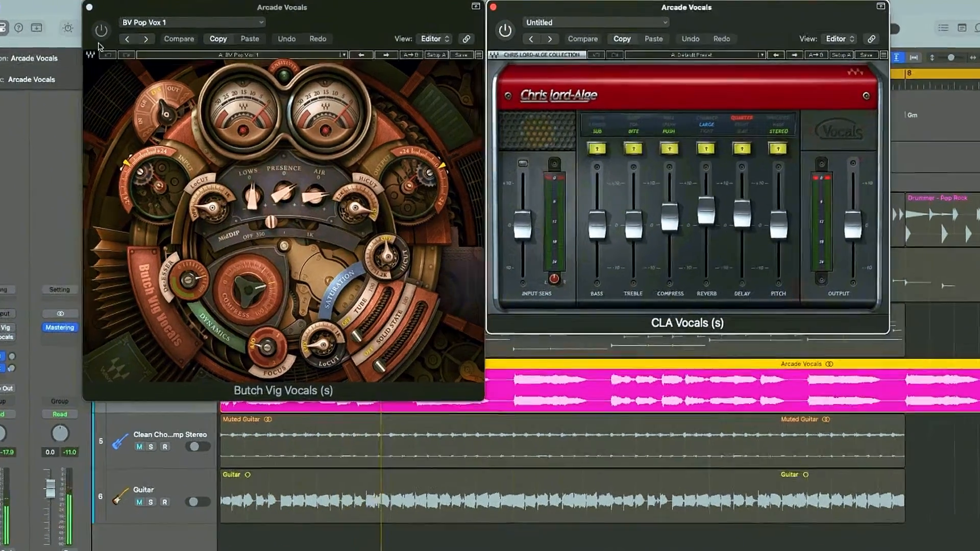
click(125, 28)
click(506, 34)
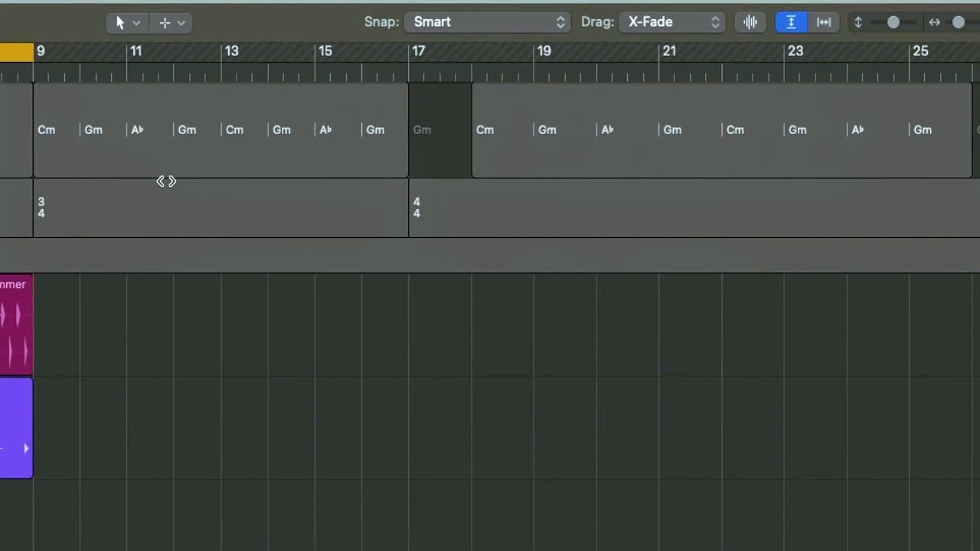
- Add Drummer and Bass Player Session Player regions after the existing ones at bar 9, filling the 3/4 section
click(117, 203)
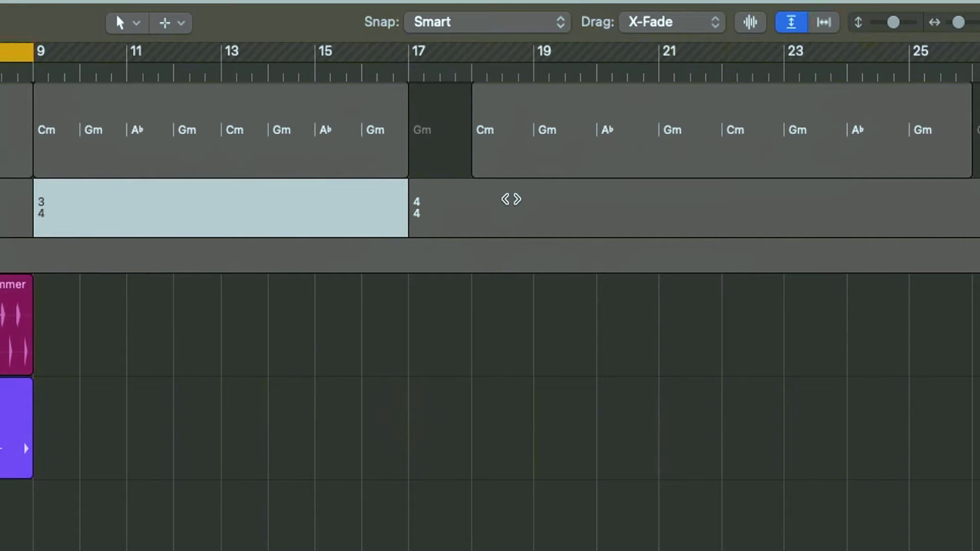
click(511, 203)
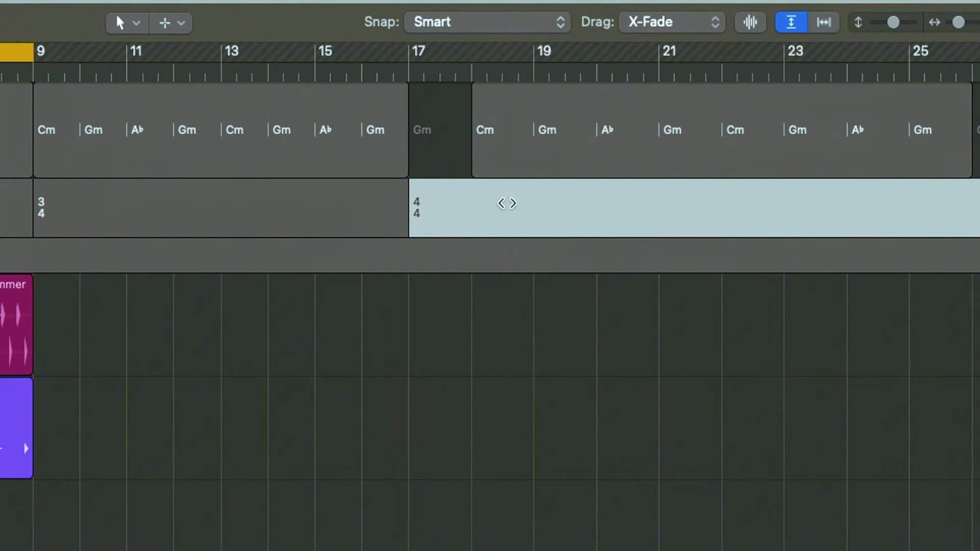
click(14, 335)
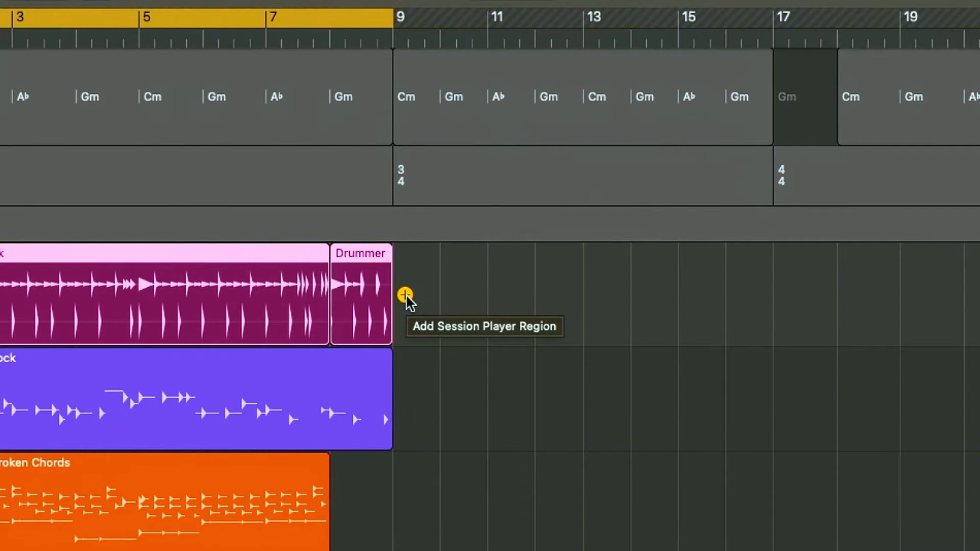
click(405, 295)
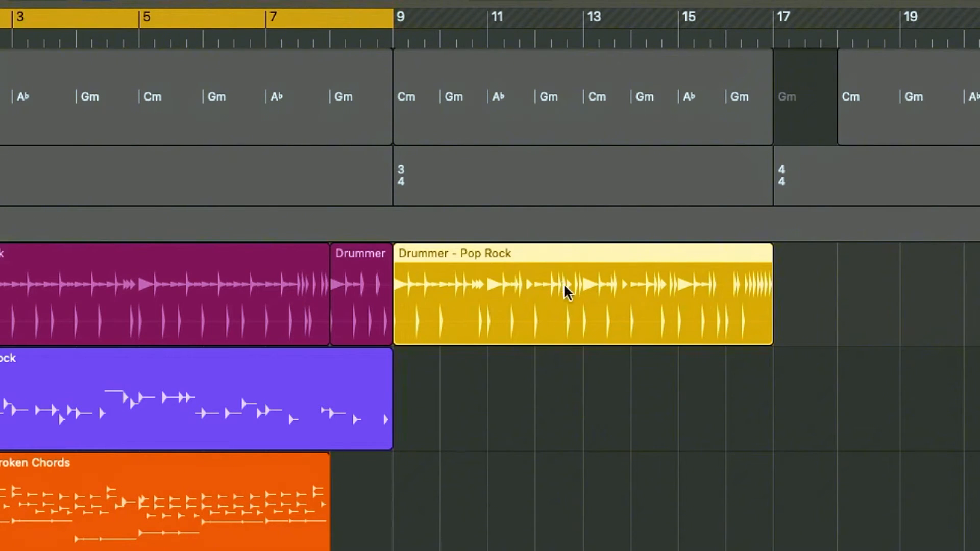
click(684, 319)
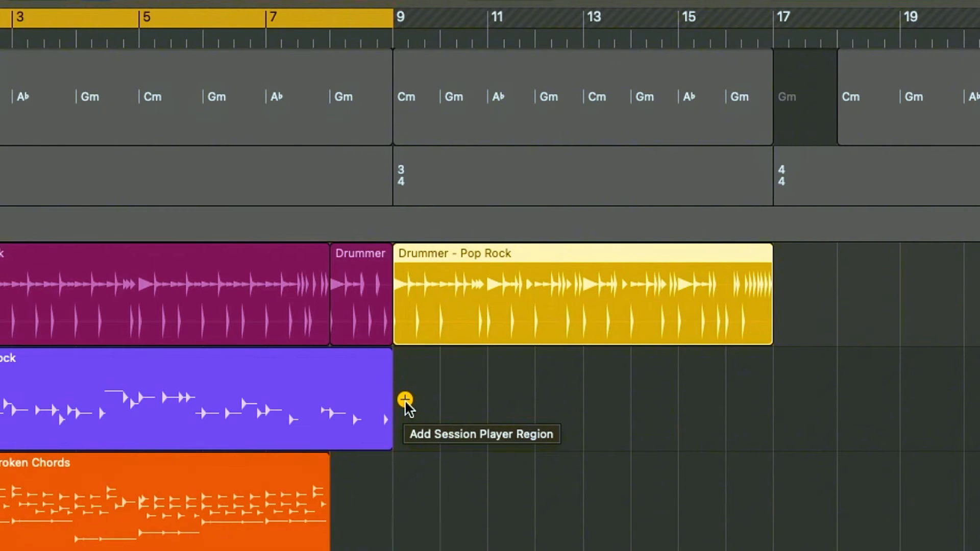
click(406, 400)
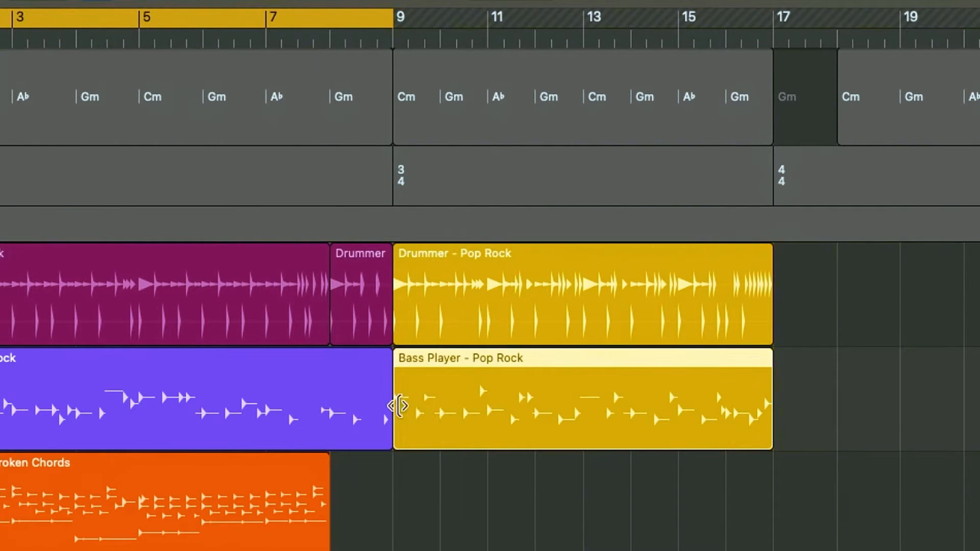
- Extend the first Keyboard Player region to bar 9, add a Session Player region after it, and trim the first one back to bar 8
drag(324, 541, 383, 535)
click(405, 505)
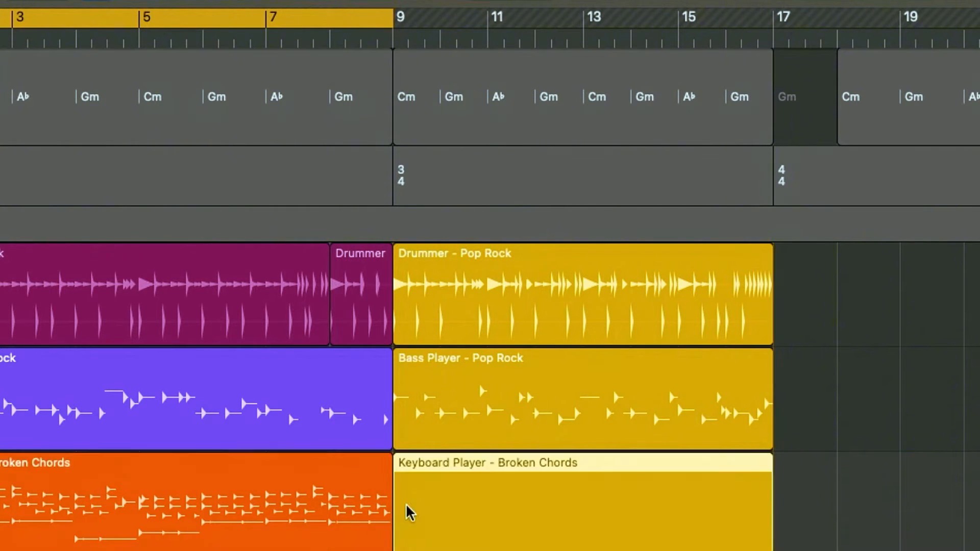
drag(383, 540, 317, 544)
- Set the cycle range to bars 7 through 13, play the change into 3/4 from bar 7, and turn cycling off to hear it through bar 16
drag(268, 17, 585, 31)
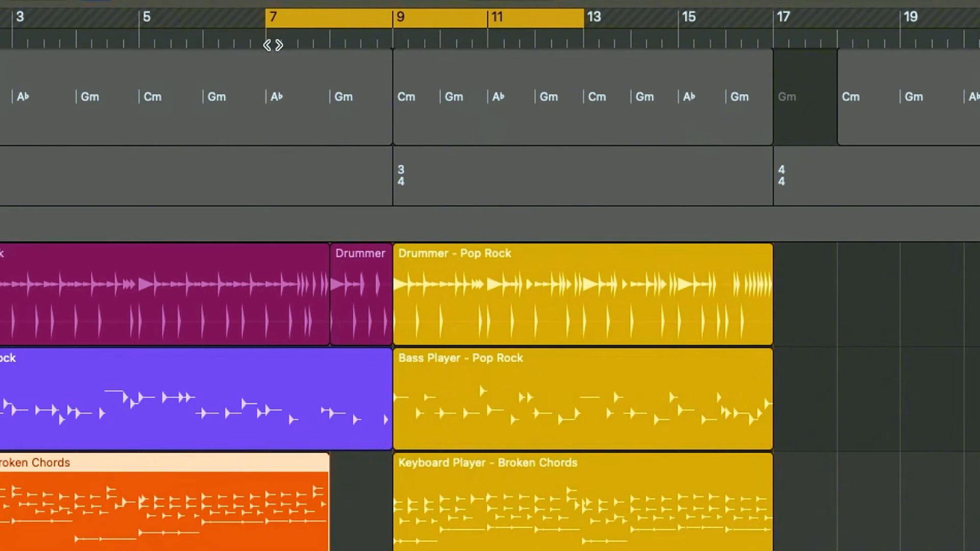
click(270, 44)
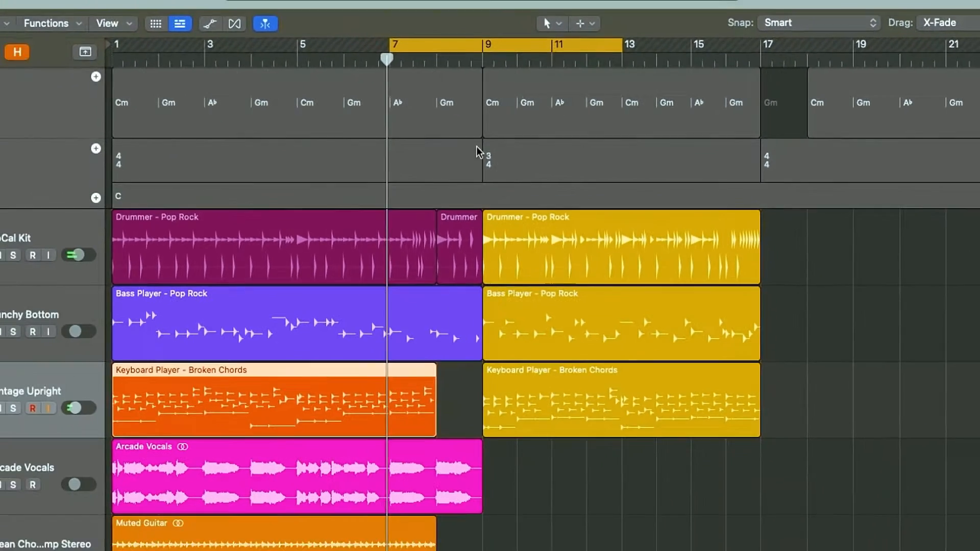
key(space)
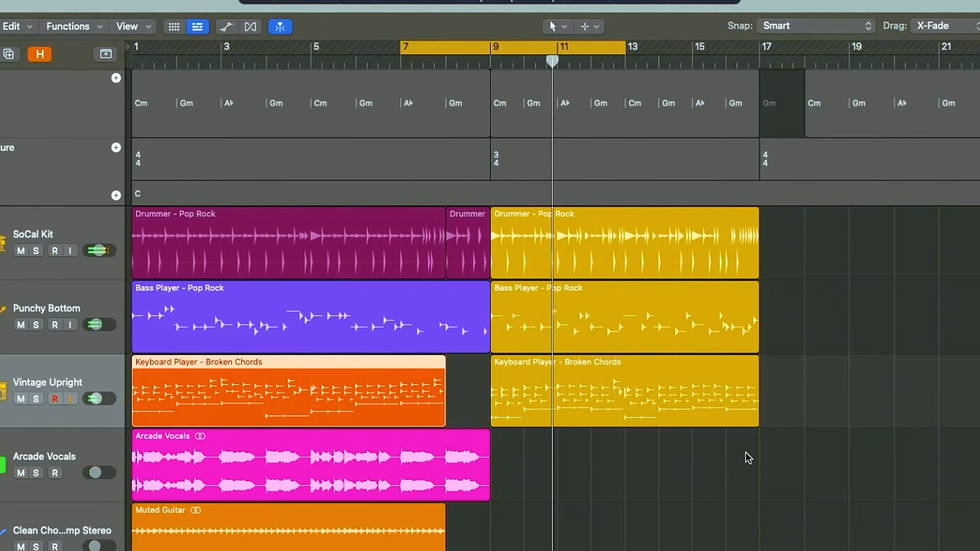
click(568, 50)
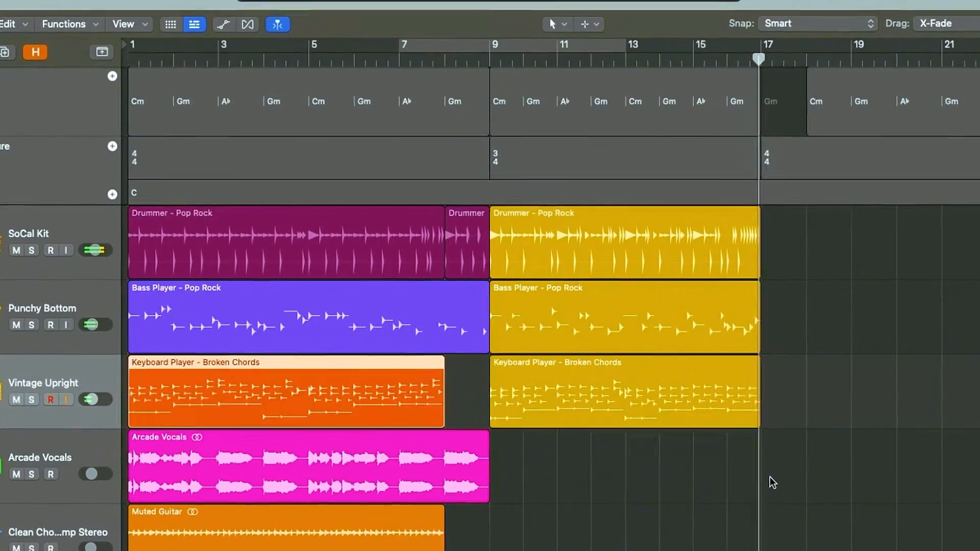
key(space)
click(636, 254)
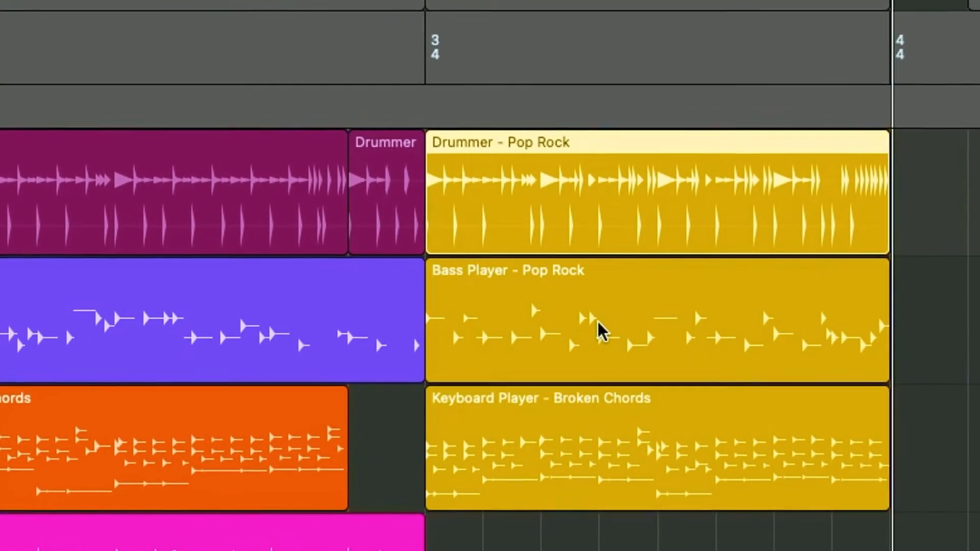
click(608, 479)
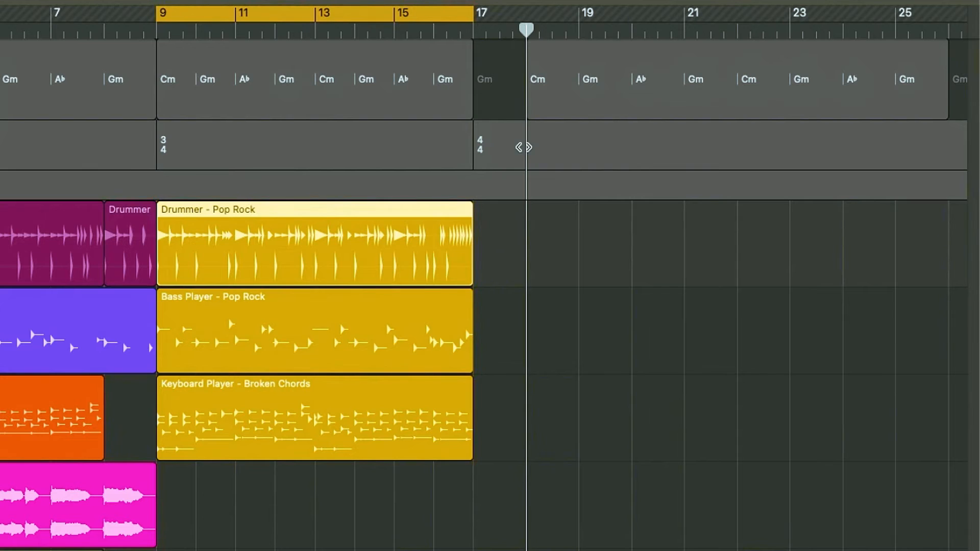
- Add a Drummer region for the returning 4/4 section and move it to start at bar 18
click(497, 147)
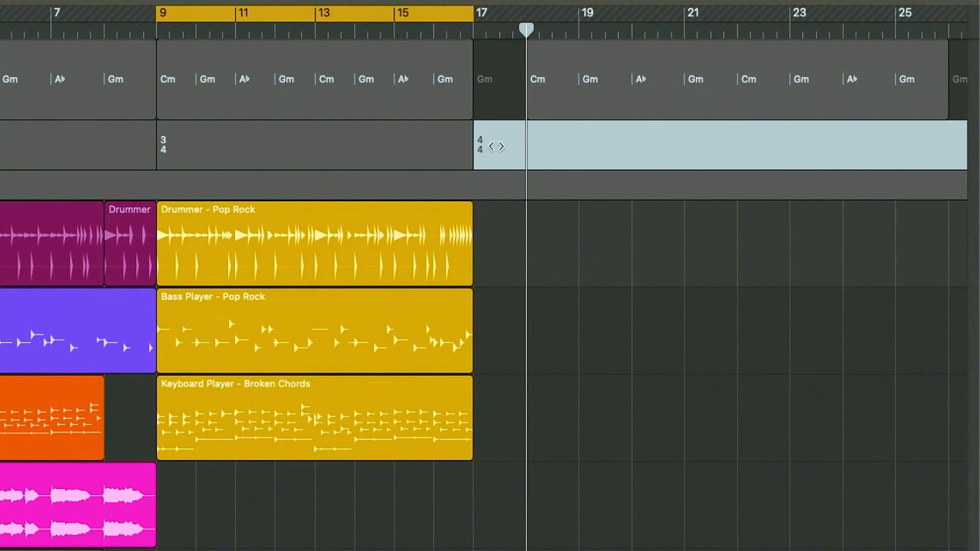
mouse_move(526, 30)
mouse_down()
mouse_move(484, 28)
mouse_move(526, 31)
mouse_up()
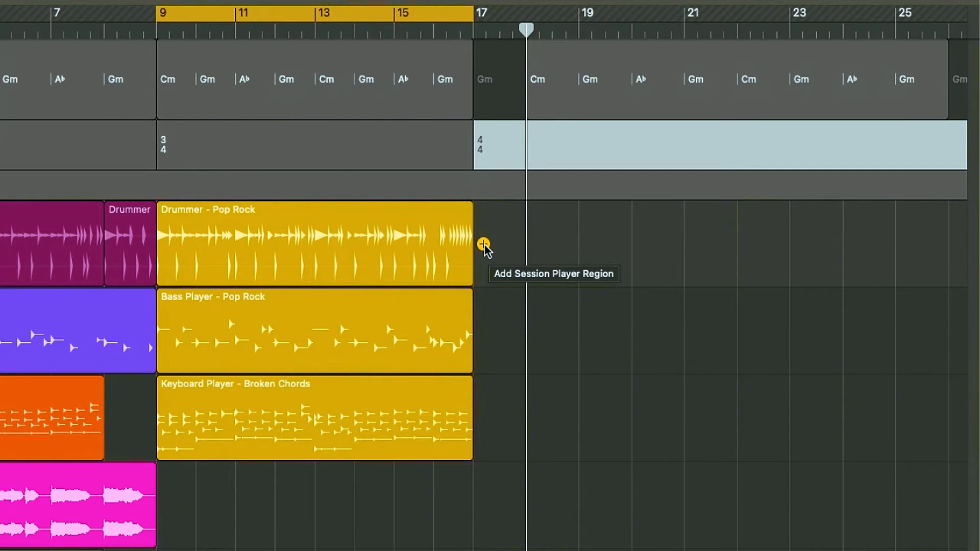
click(484, 244)
drag(504, 247, 556, 237)
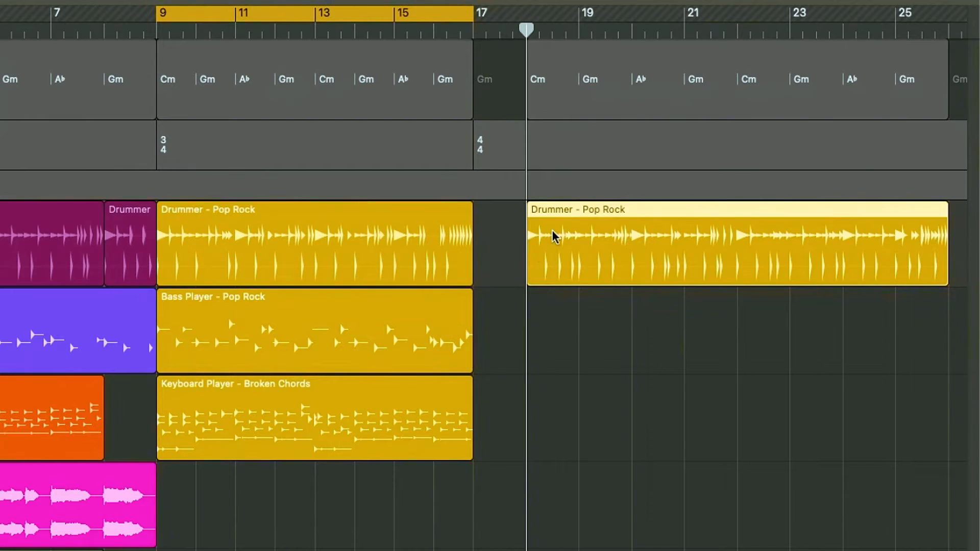
- Add Bass Player and Keyboard Player regions after the 3/4 section and move both to start at bar 18
click(483, 332)
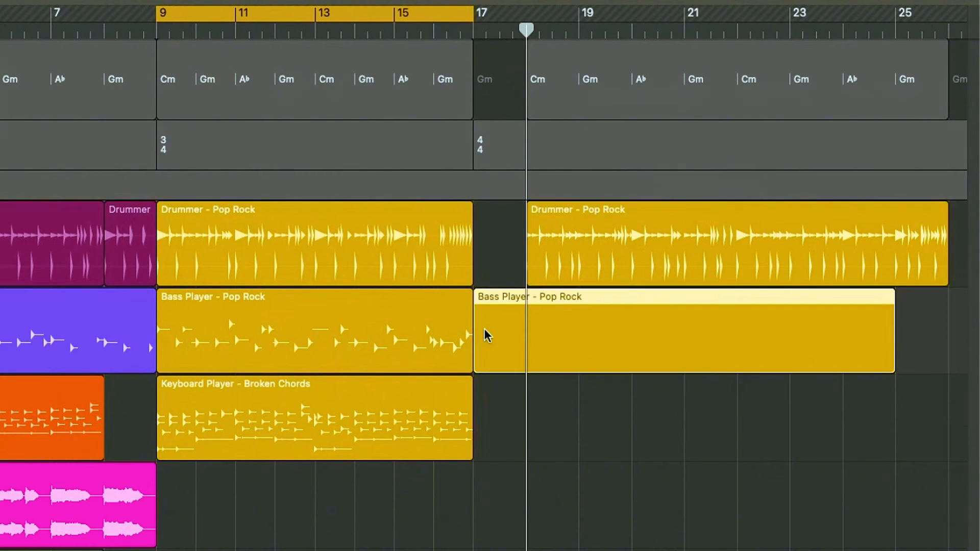
drag(538, 337, 594, 334)
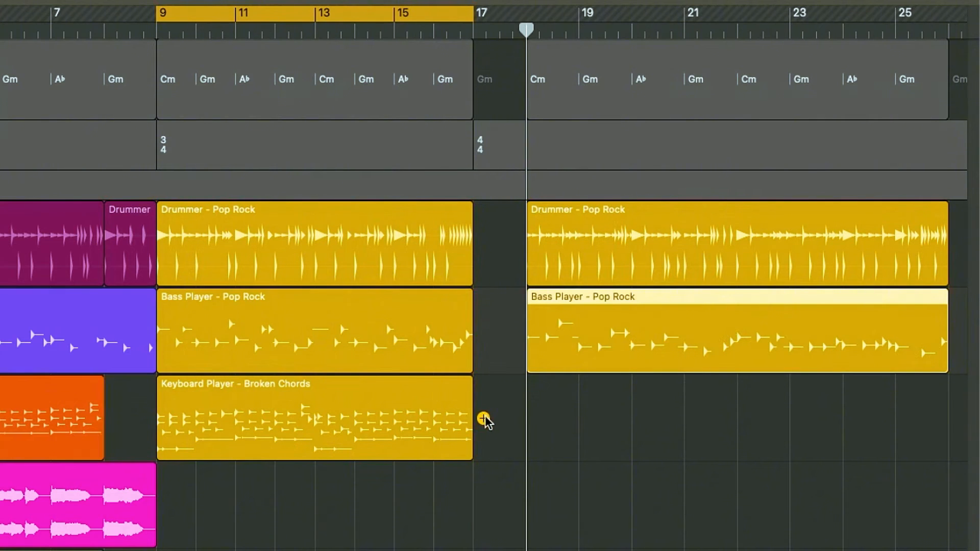
click(483, 416)
drag(558, 405, 587, 408)
- Extend the cycle range past bar 23 and play from bar 13 through the return to 4/4
drag(471, 15, 797, 23)
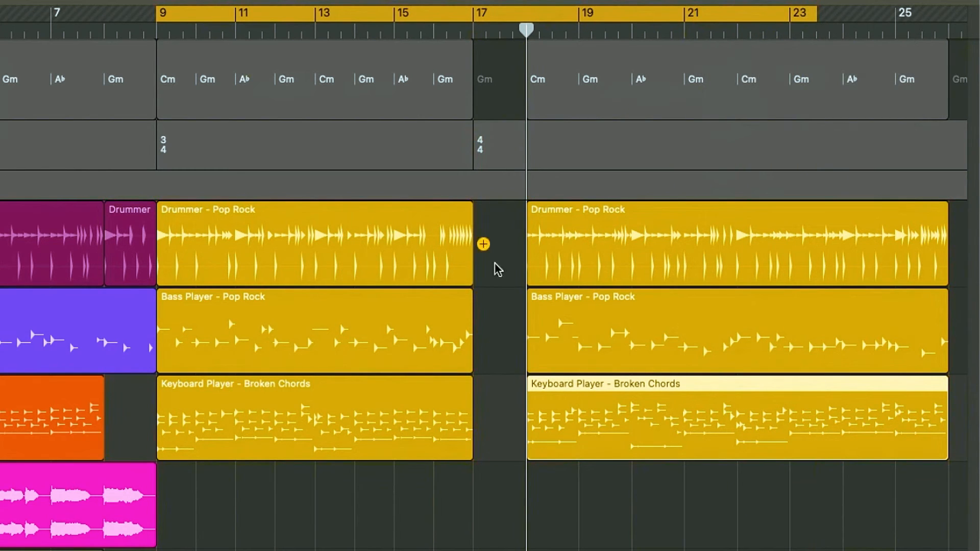
click(432, 31)
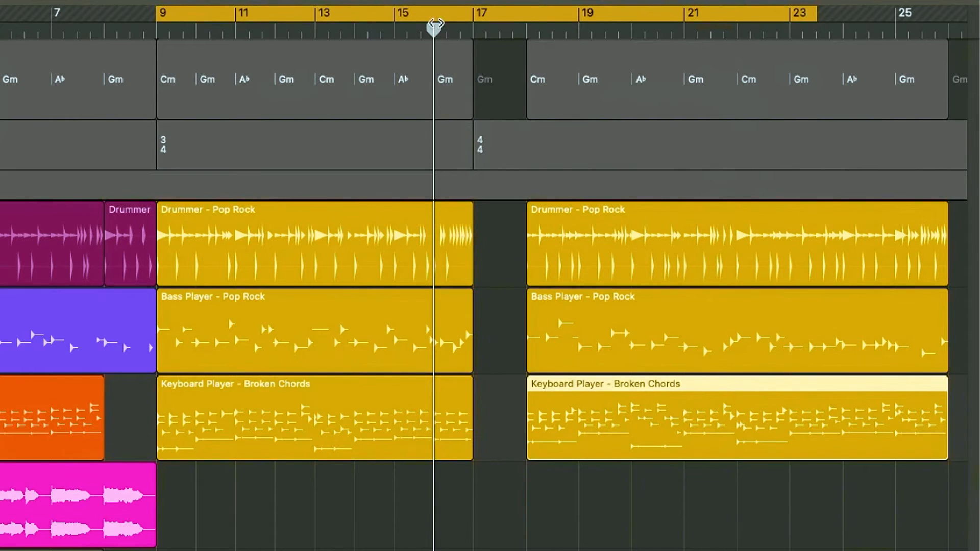
click(315, 32)
key(space)
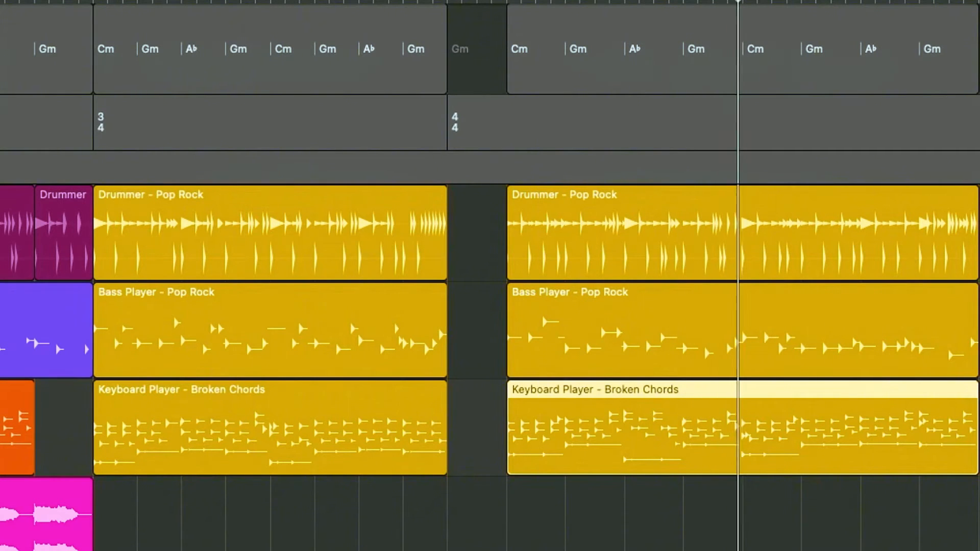
key(space)
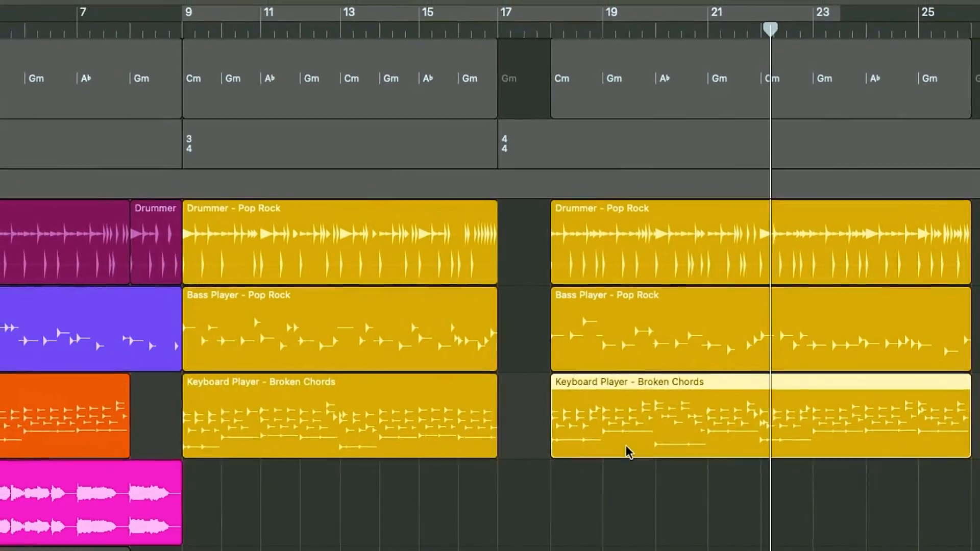
- Select the Arcade Vocals region, and review the 4/4, 3/4 and returning 4/4 sections of the signature track in turn
click(5, 503)
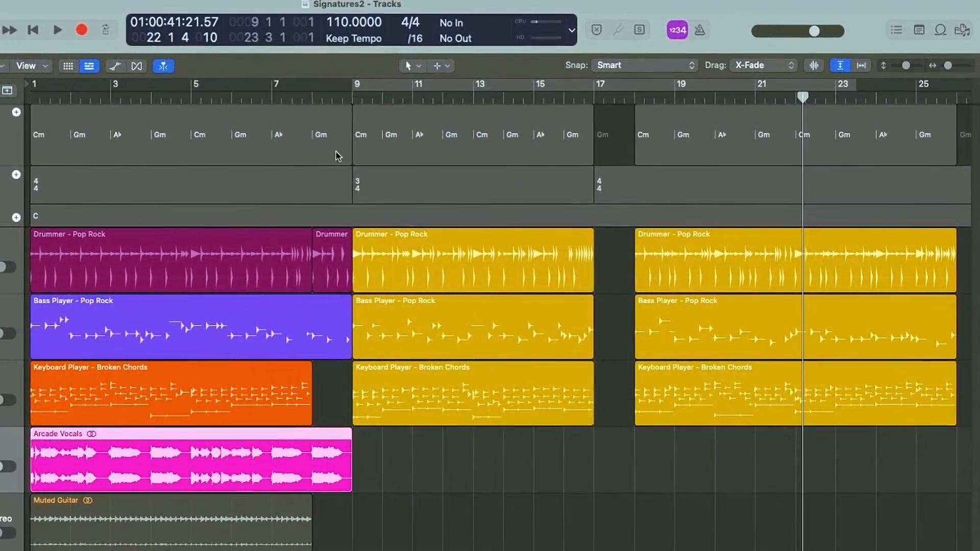
click(290, 184)
click(452, 180)
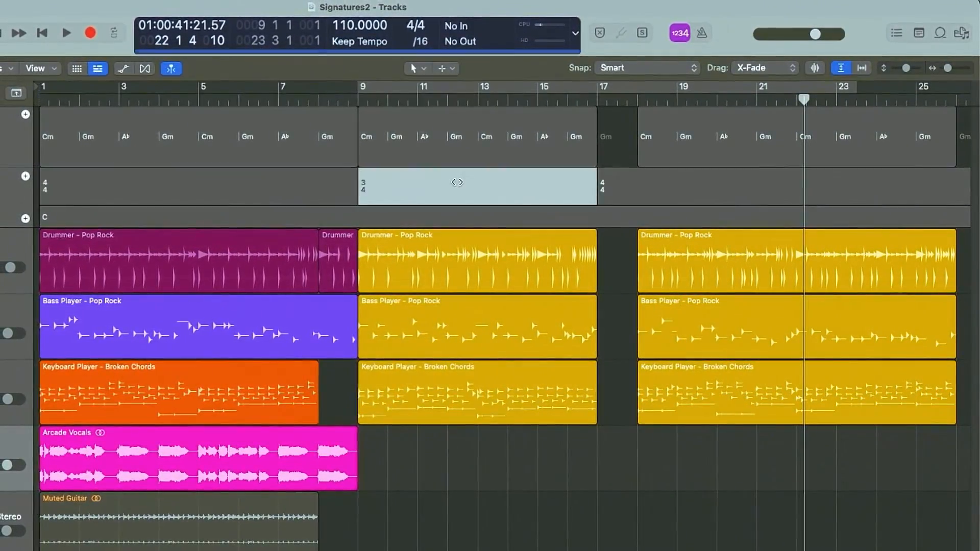
click(617, 186)
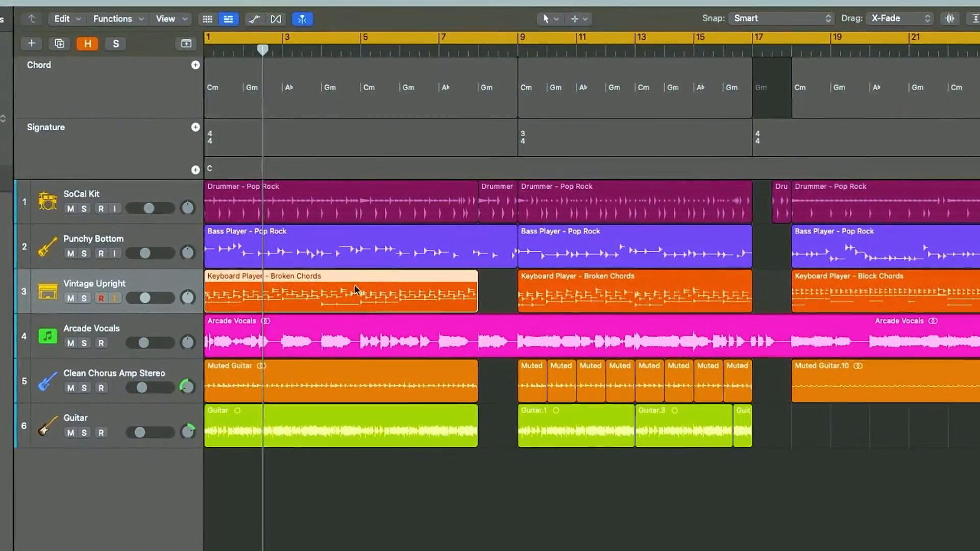
- Open the first Drummer region in the Session Player editor and compare its settings with the fill, 3/4 and returning 4/4 Drummer regions
click(387, 213)
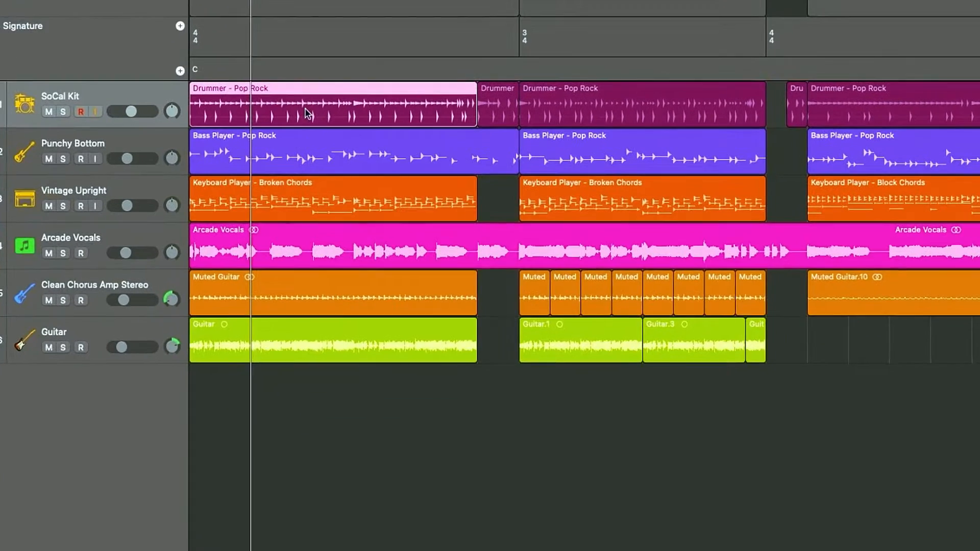
double_click(321, 212)
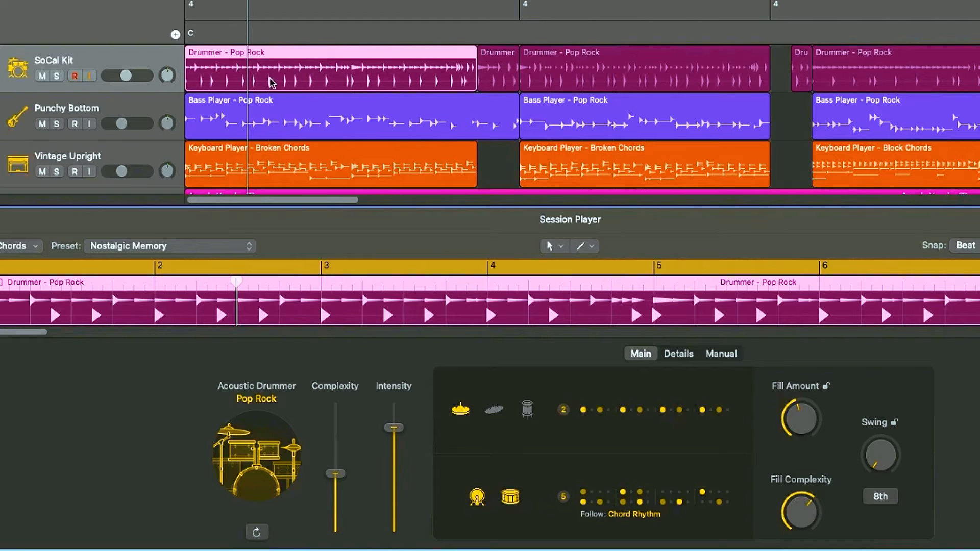
click(497, 65)
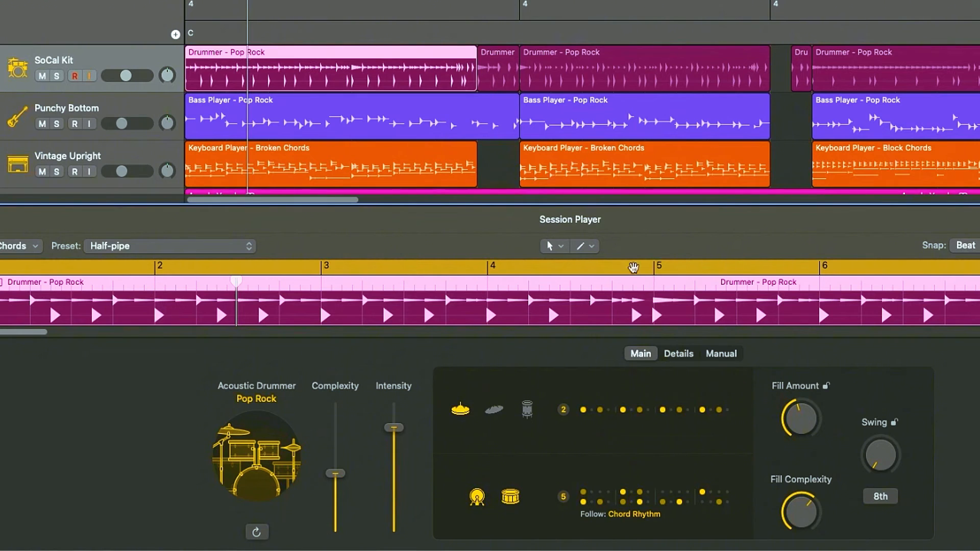
click(494, 75)
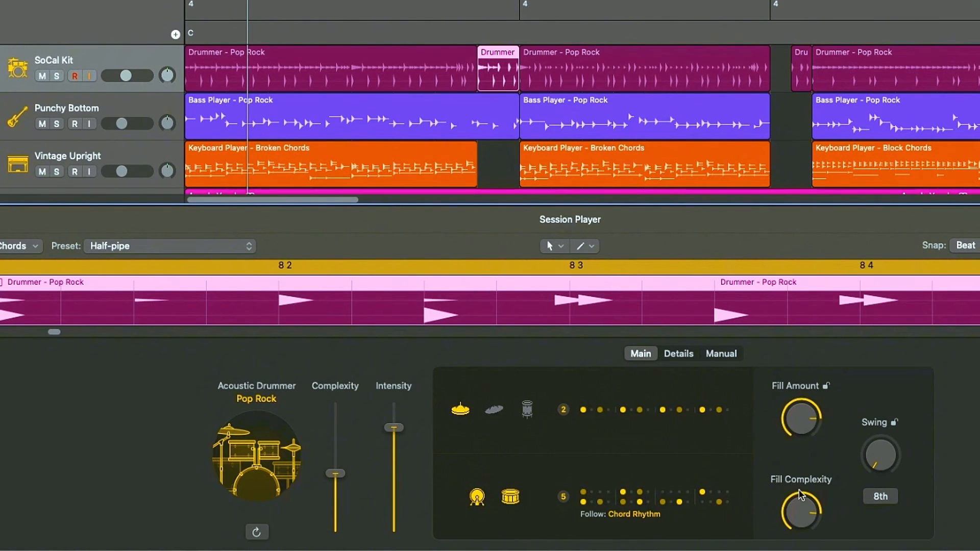
click(583, 71)
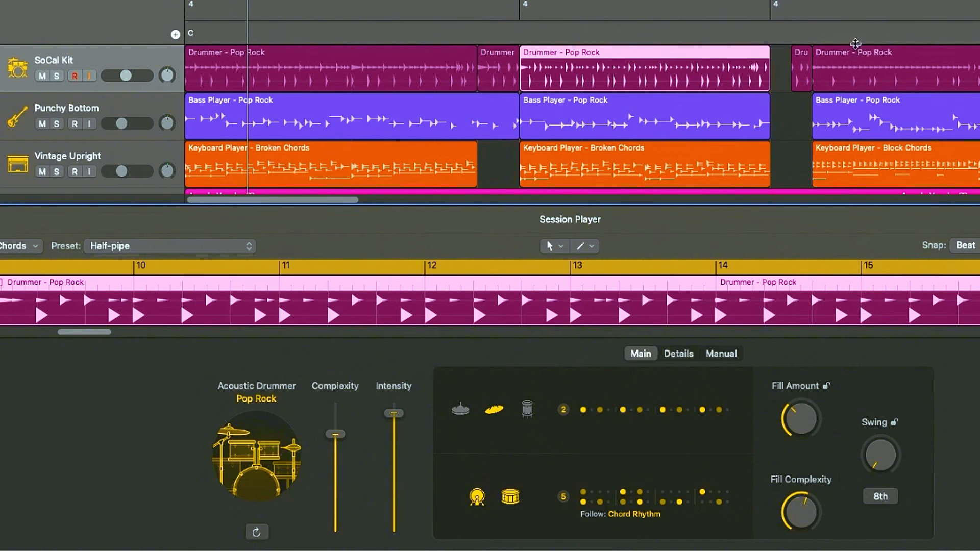
click(868, 73)
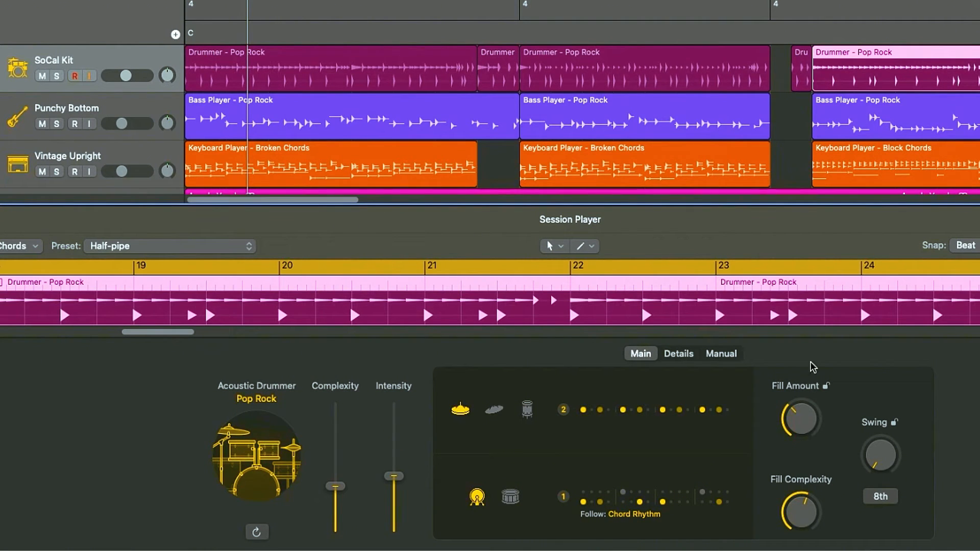
- Compare the Session Player settings of the Bass Player and Keyboard Player regions in the opening and returning 4/4 sections
click(298, 120)
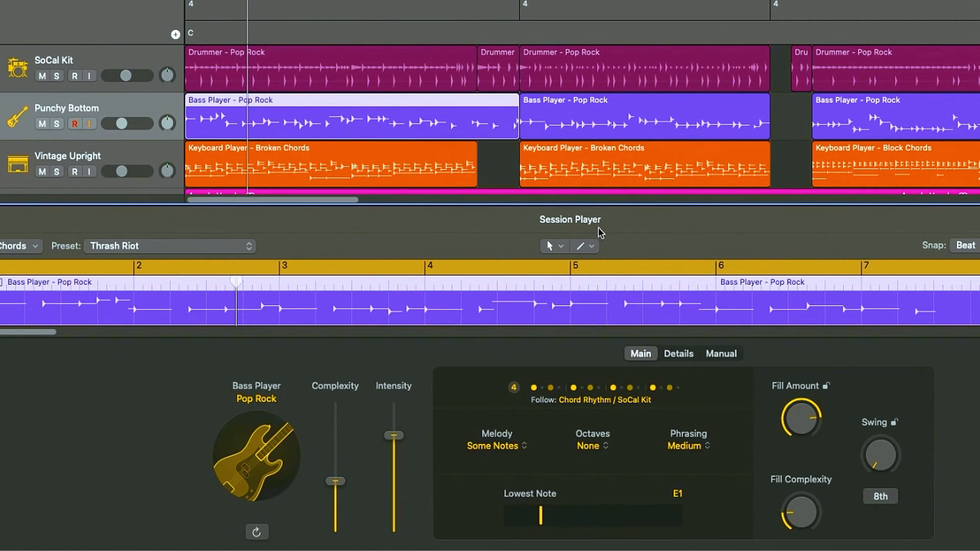
click(881, 134)
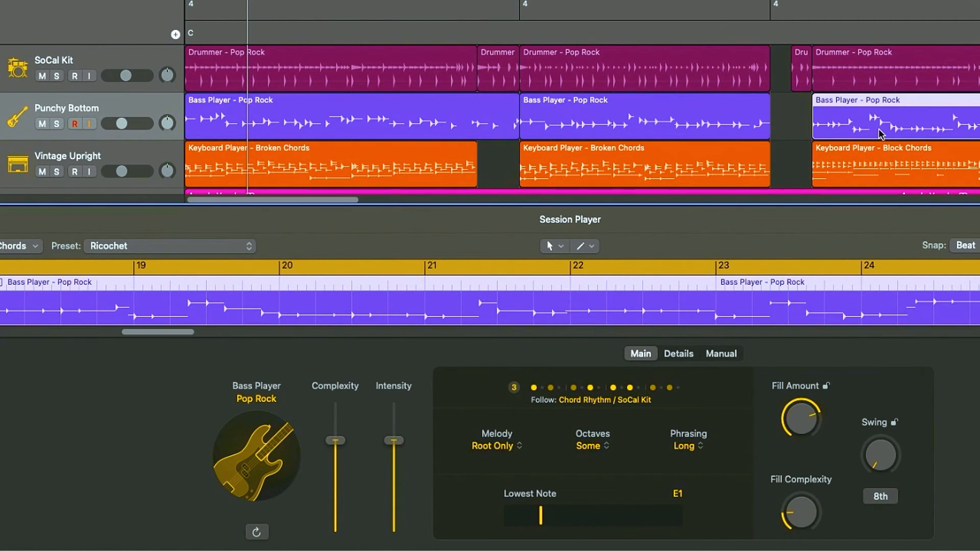
click(284, 155)
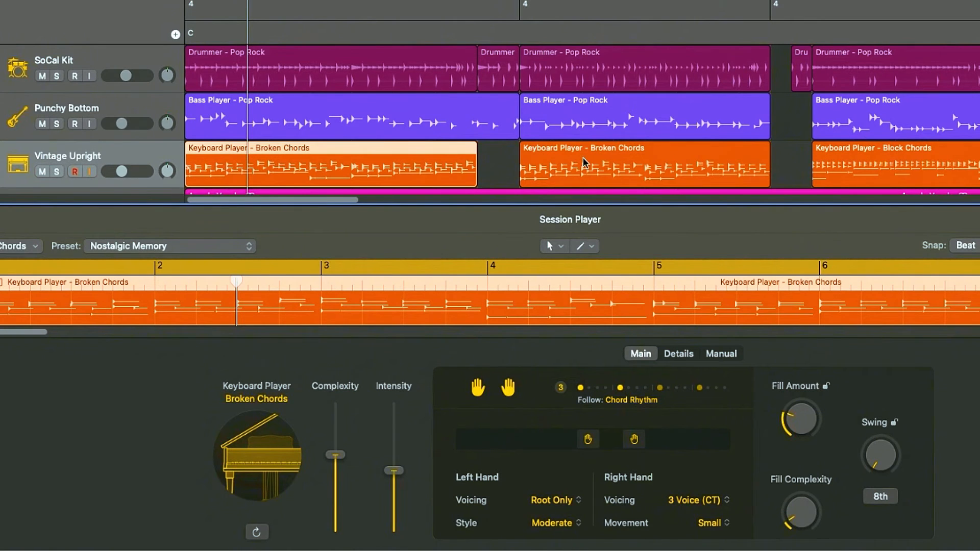
click(881, 162)
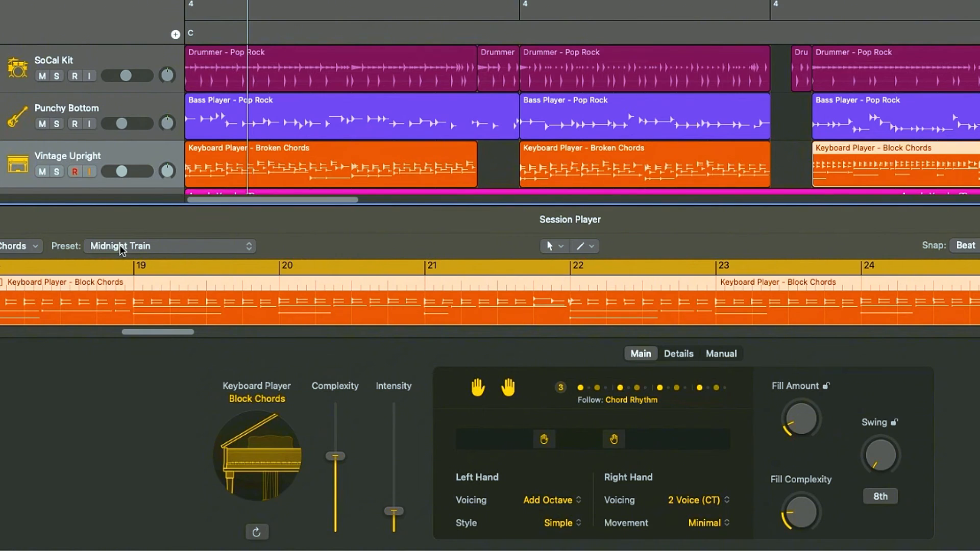
click(405, 163)
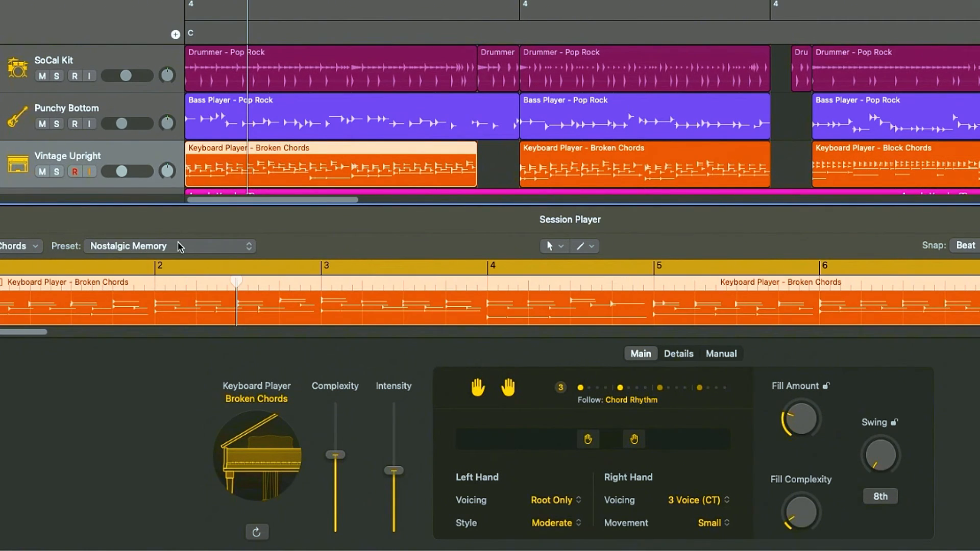
scroll(561, 128, down, 2)
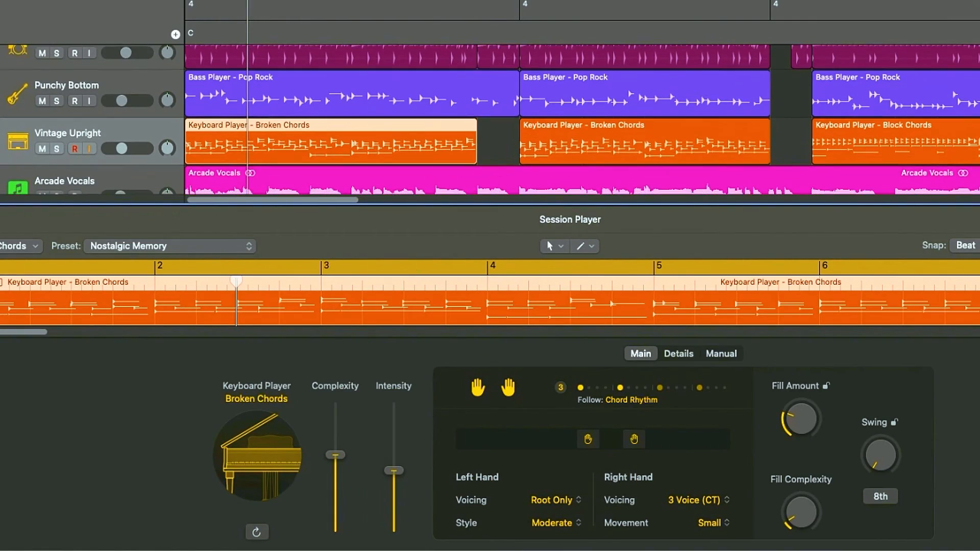